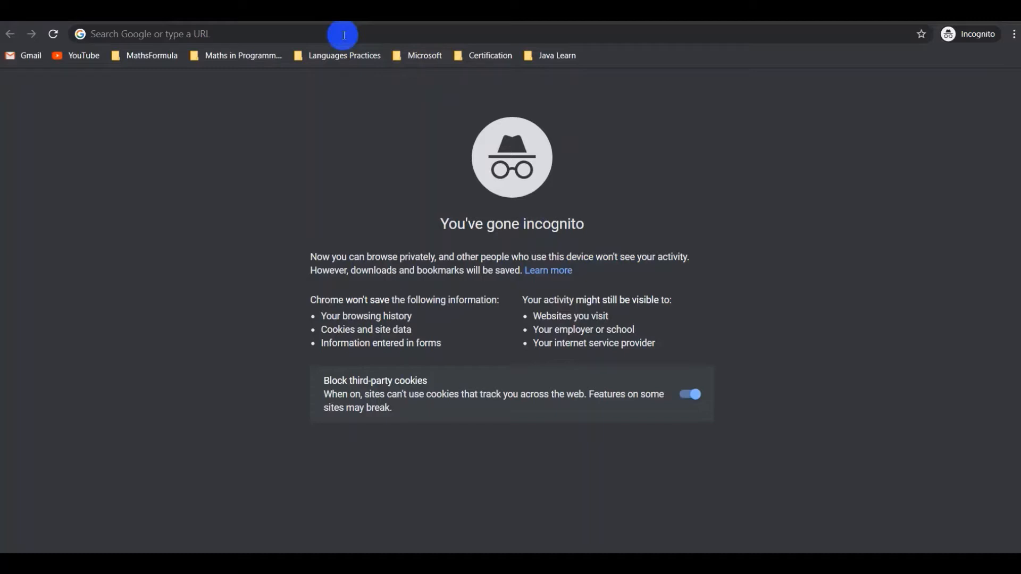
- Go to portal.azure.com in the Chrome address bar
left_click(345, 36)
type("po")
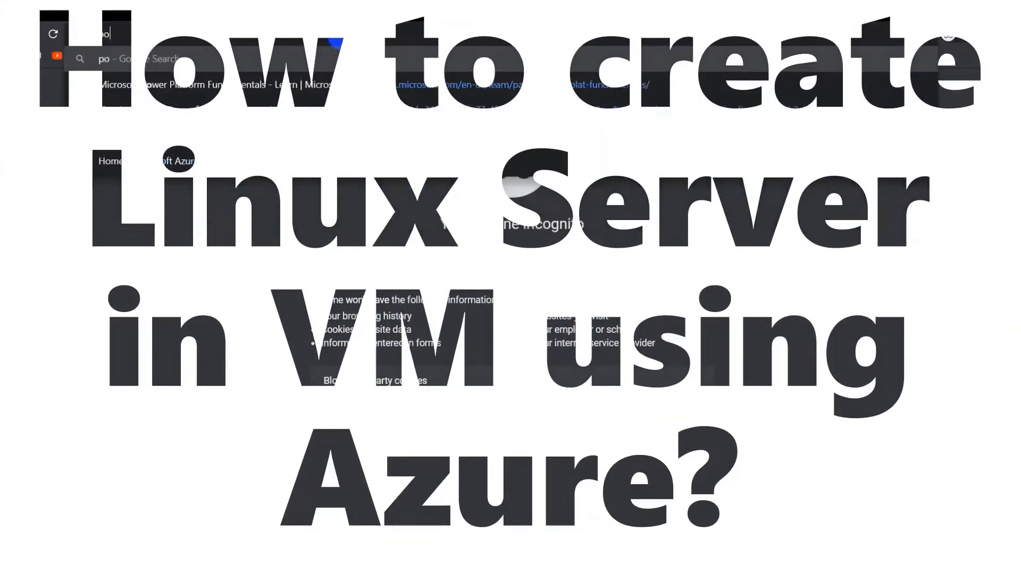
type("rtal")
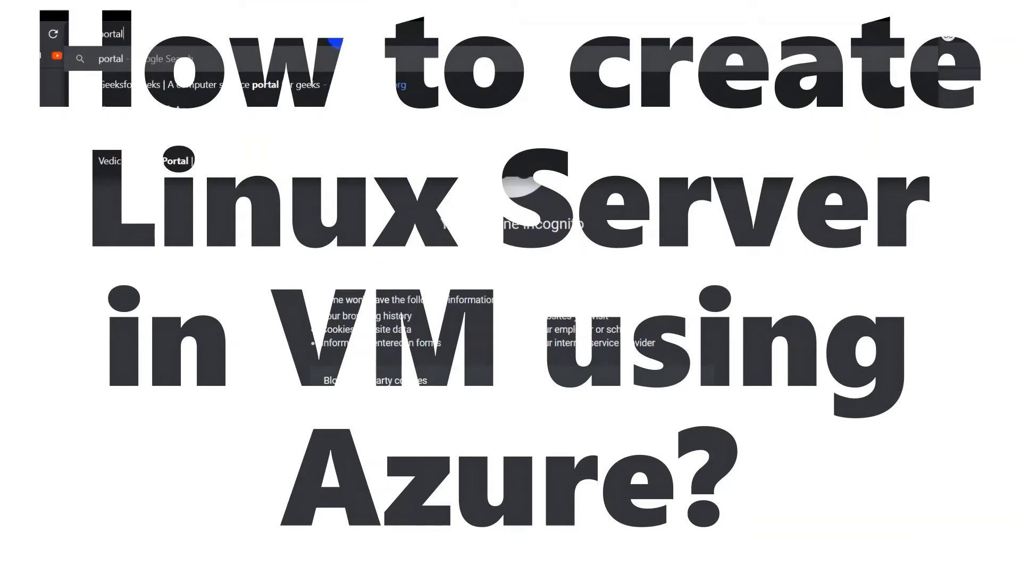
type(".azure")
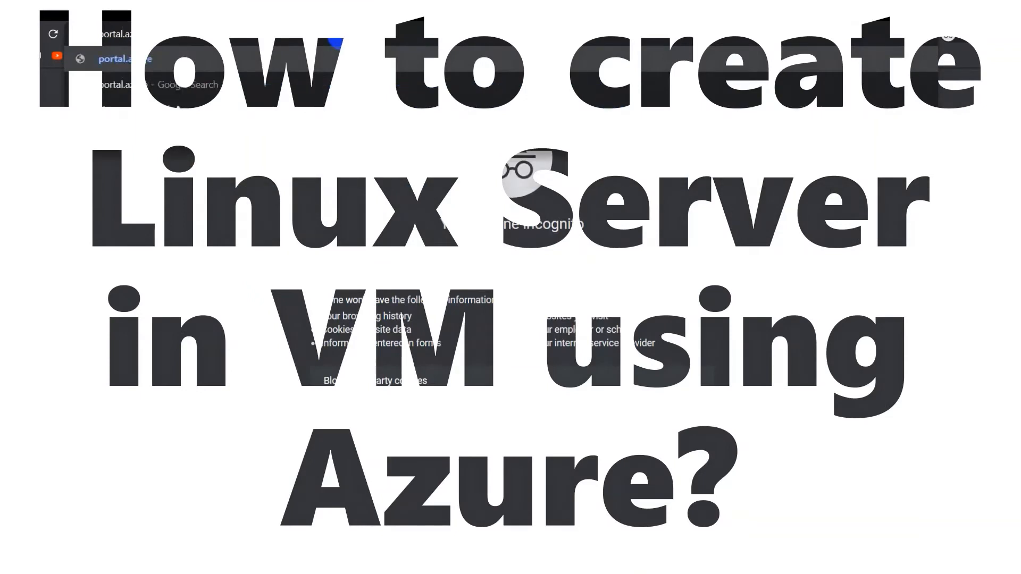
type(".com")
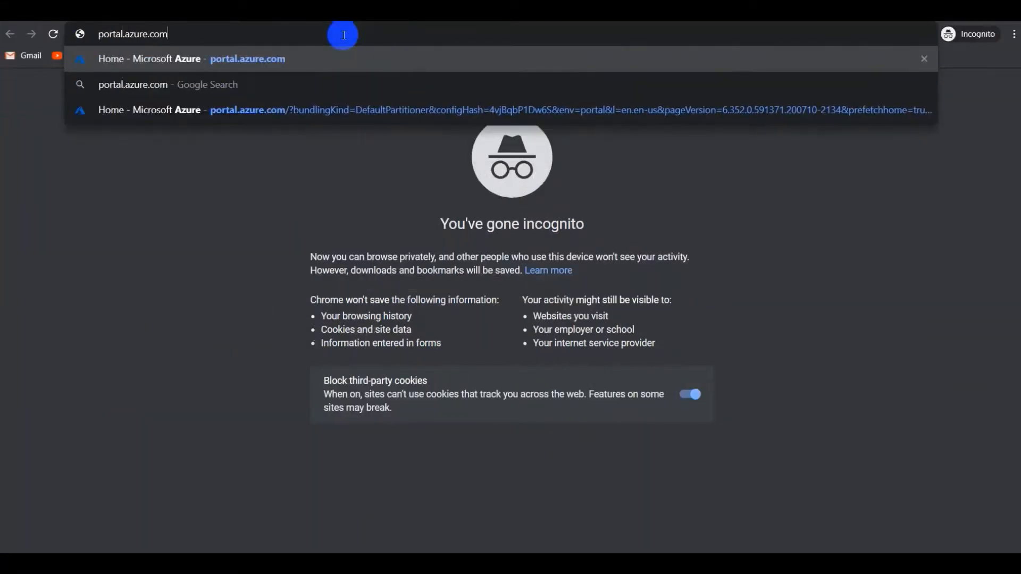
key("Return")
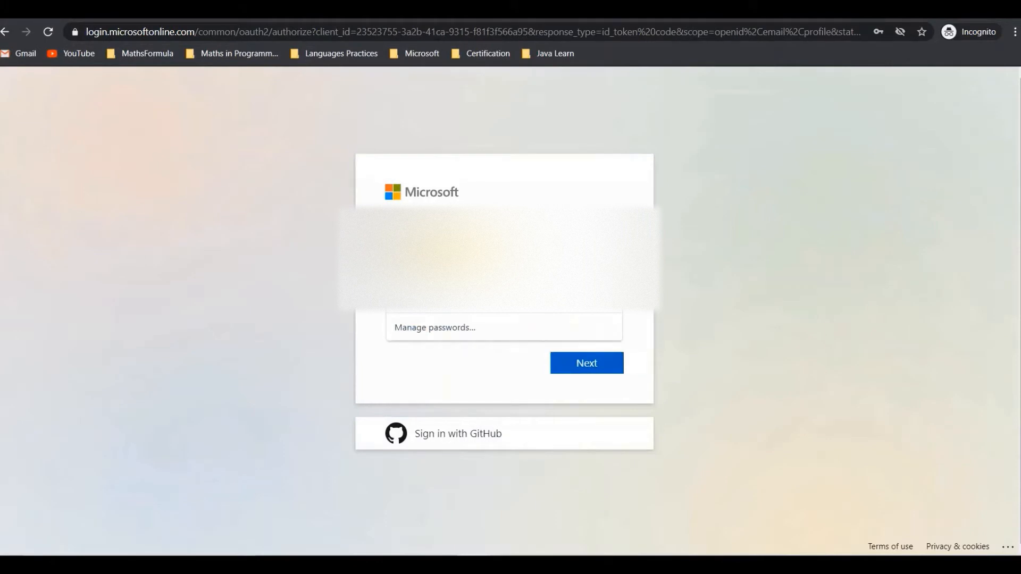
- Sign in with the Microsoft account e-mail and password
left_click(453, 289)
left_click(453, 257)
left_click(452, 257)
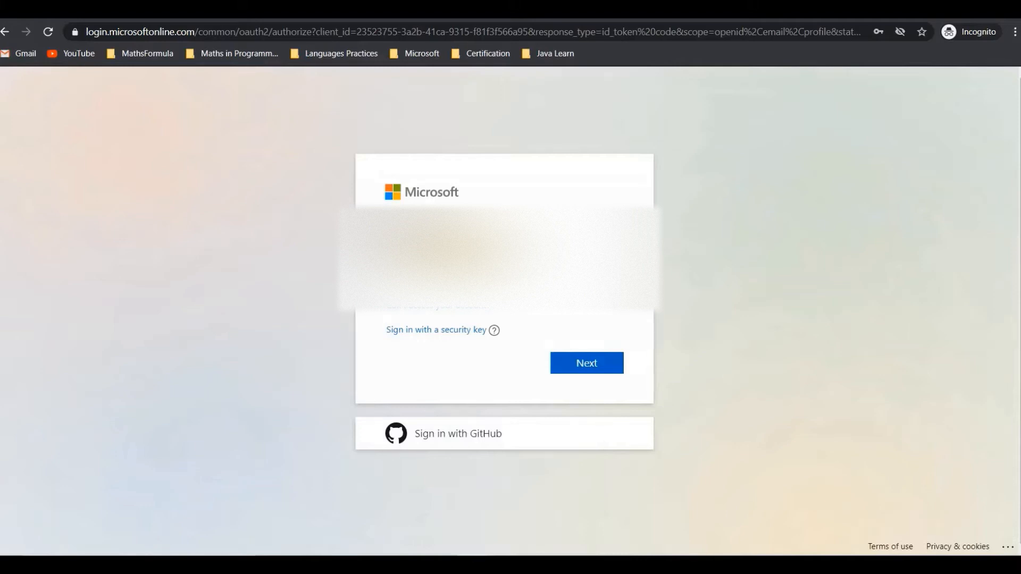
left_click(594, 363)
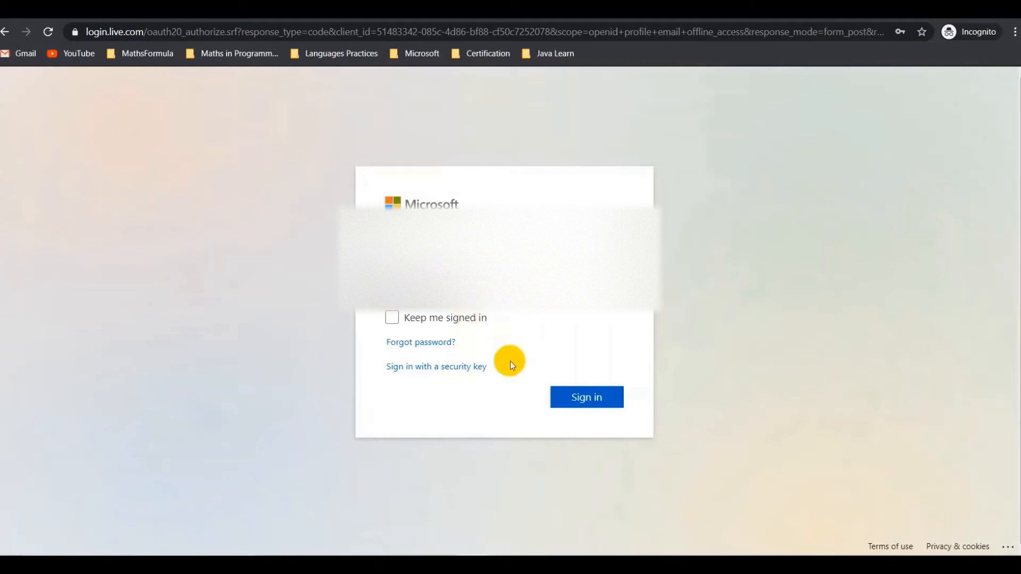
left_click(598, 398)
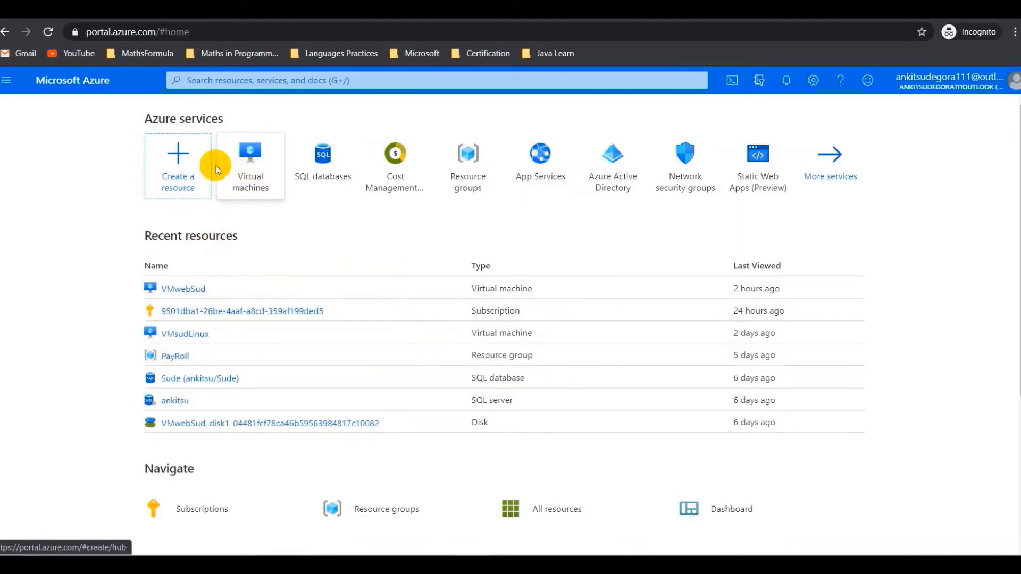
- Choose Create a resource and pick Ubuntu Server 18.04 LTS from Popular
left_click(6, 85)
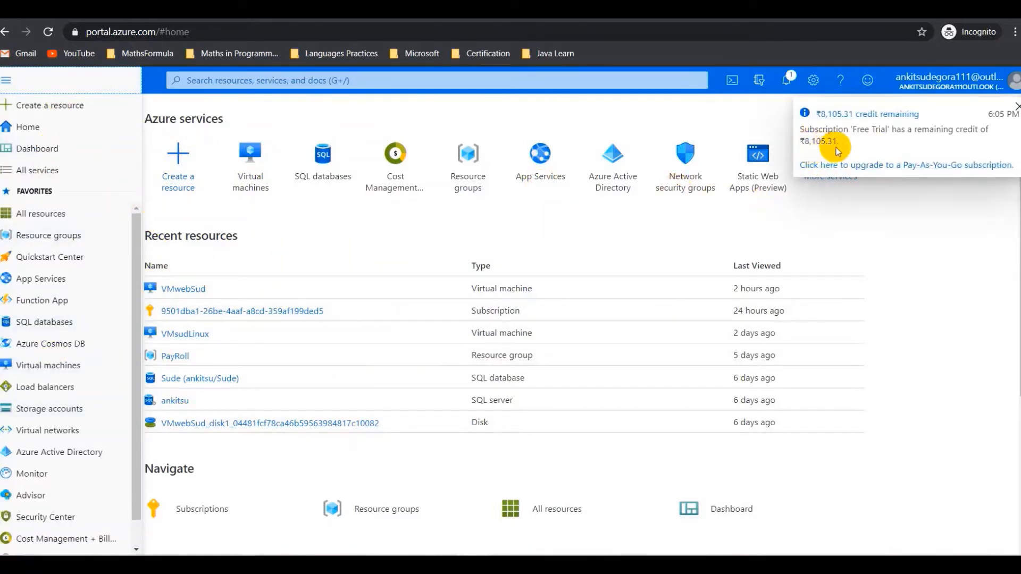
left_click(198, 178)
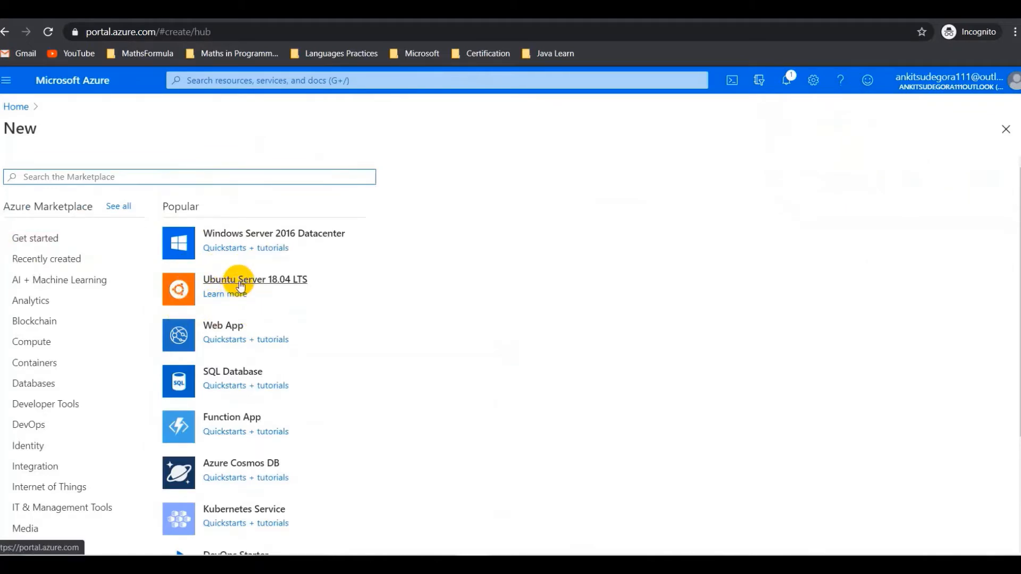
left_click(240, 285)
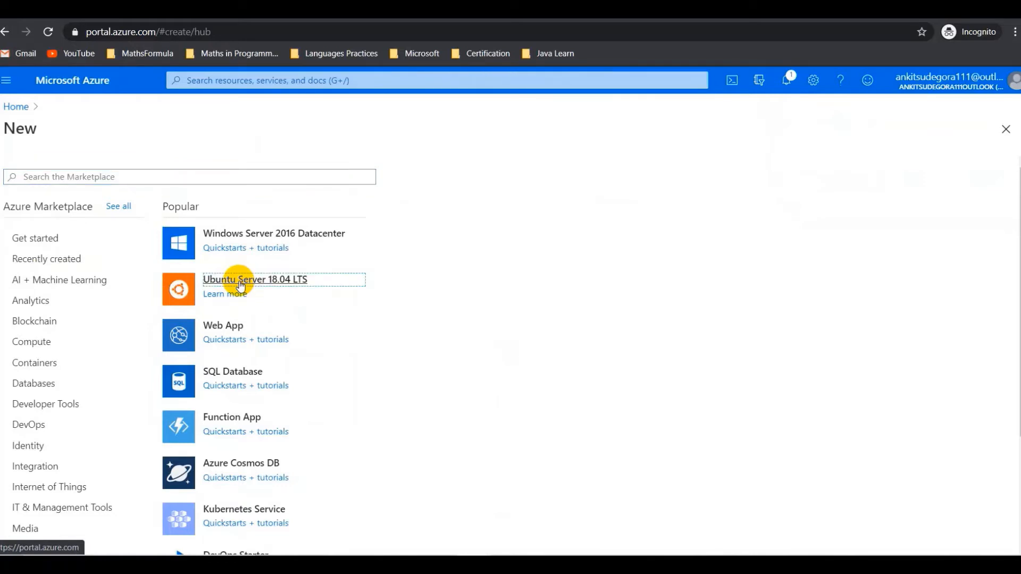
left_click(240, 286)
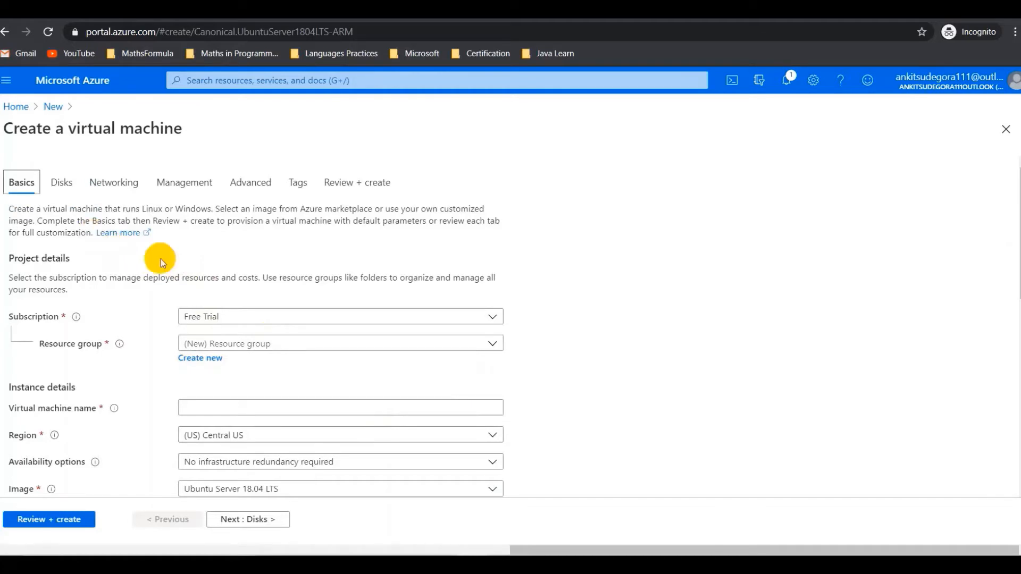
- Use resource group VMLinux and name the virtual machine VMtechmoodly
left_click(239, 343)
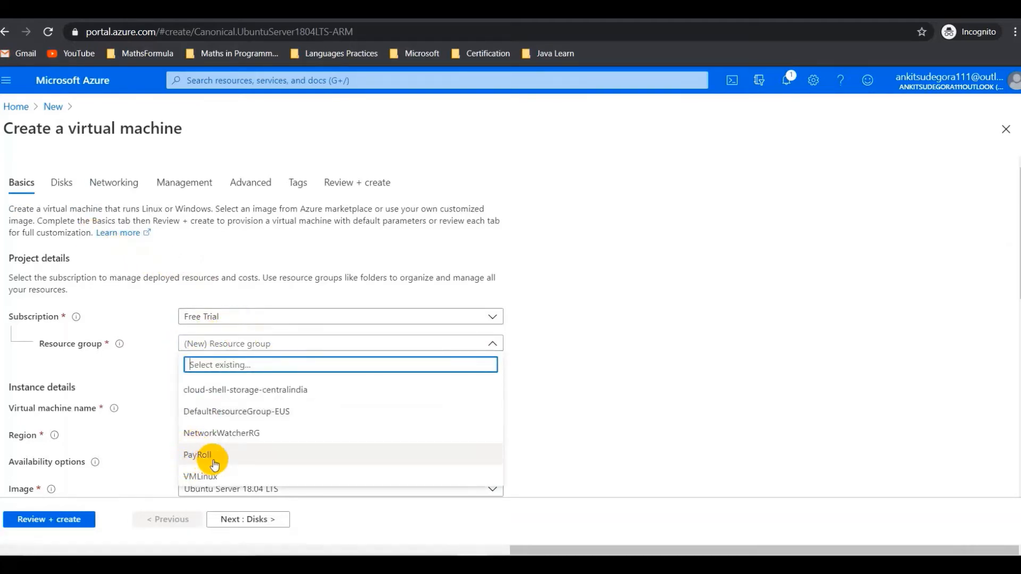
left_click(214, 484)
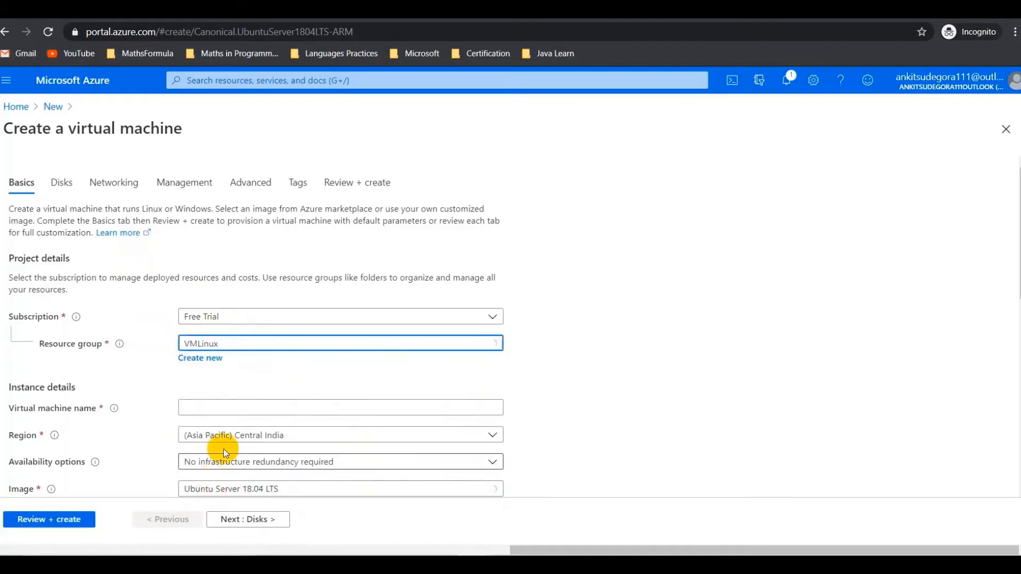
scroll(228, 399, "down", 1)
scroll(228, 400, "down", 1)
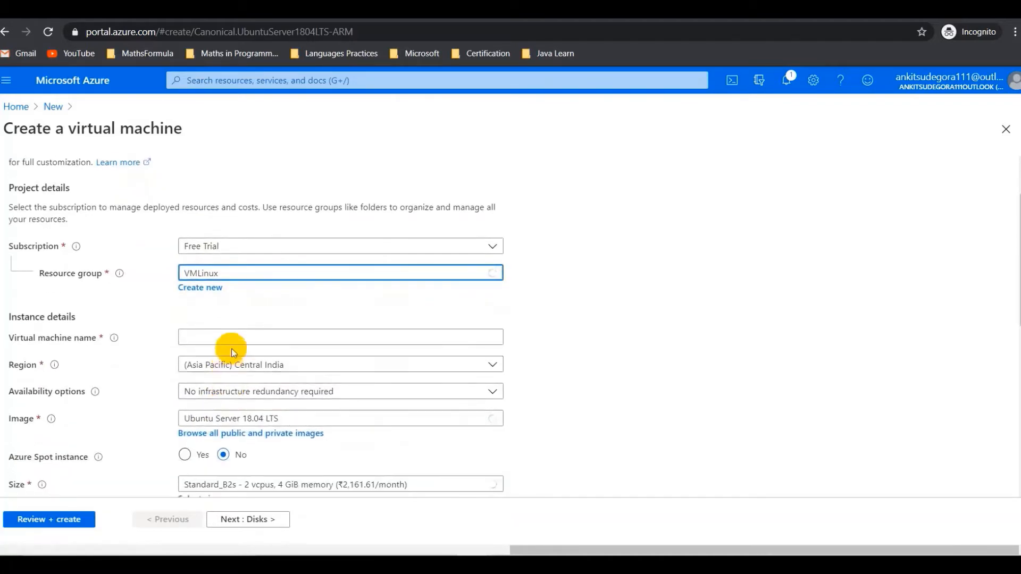
left_click(236, 334)
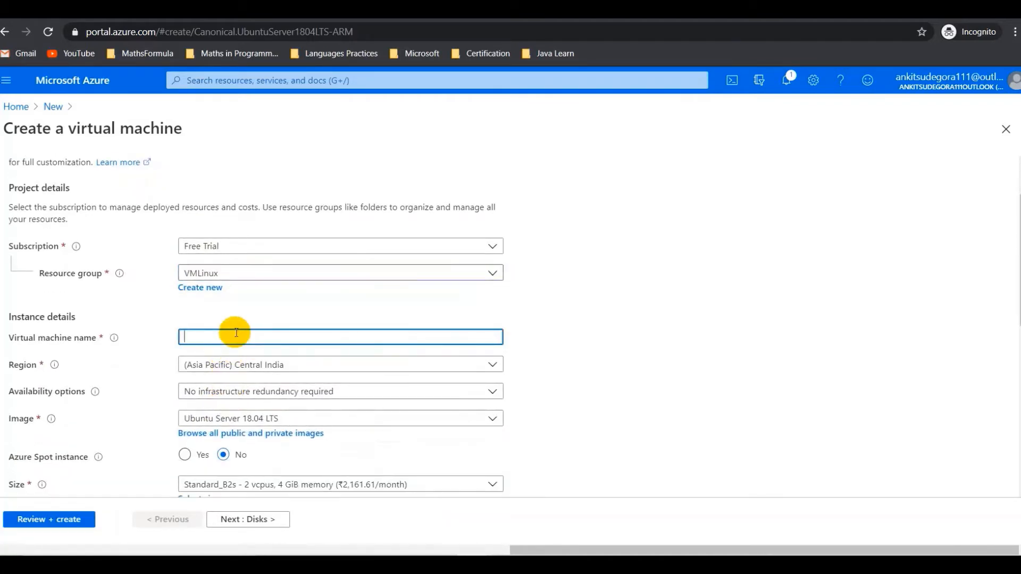
type("VMtechmoodly")
scroll(235, 334, "down", 1)
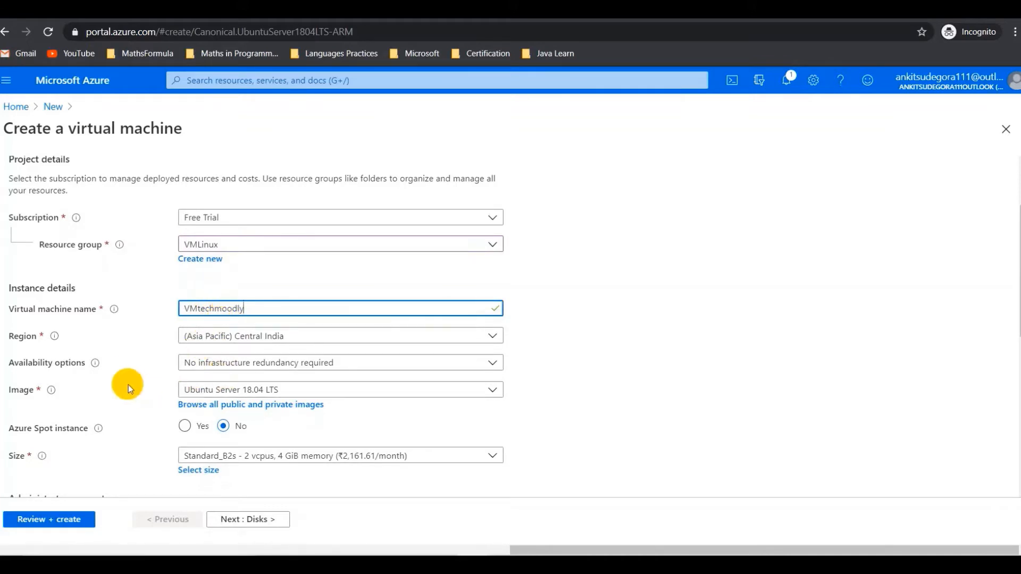
- Set the region to (US) East US with no infrastructure redundancy required
left_click(275, 339)
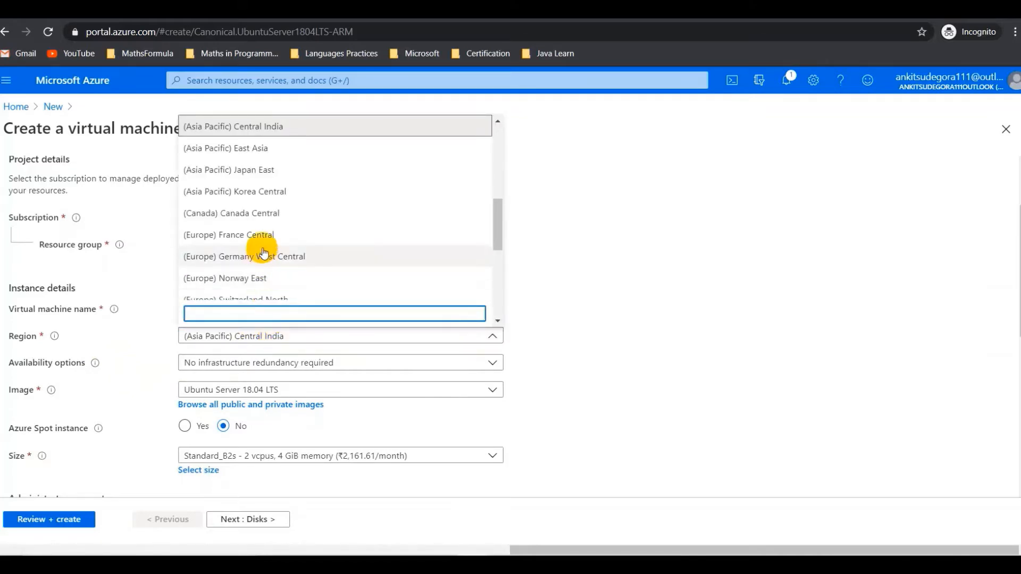
scroll(264, 253, "down", 2)
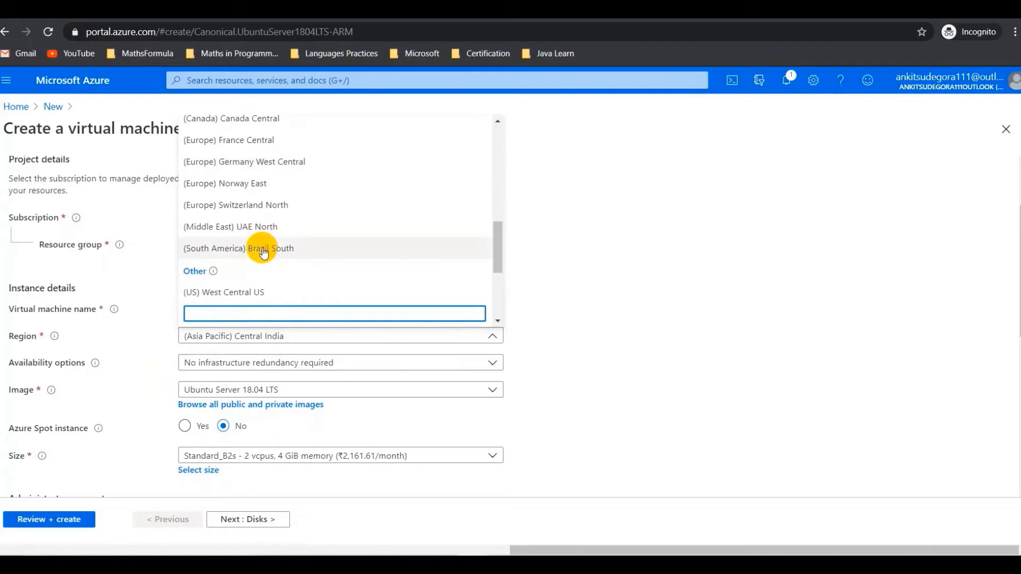
scroll(263, 253, "down", 1)
scroll(264, 253, "down", 2)
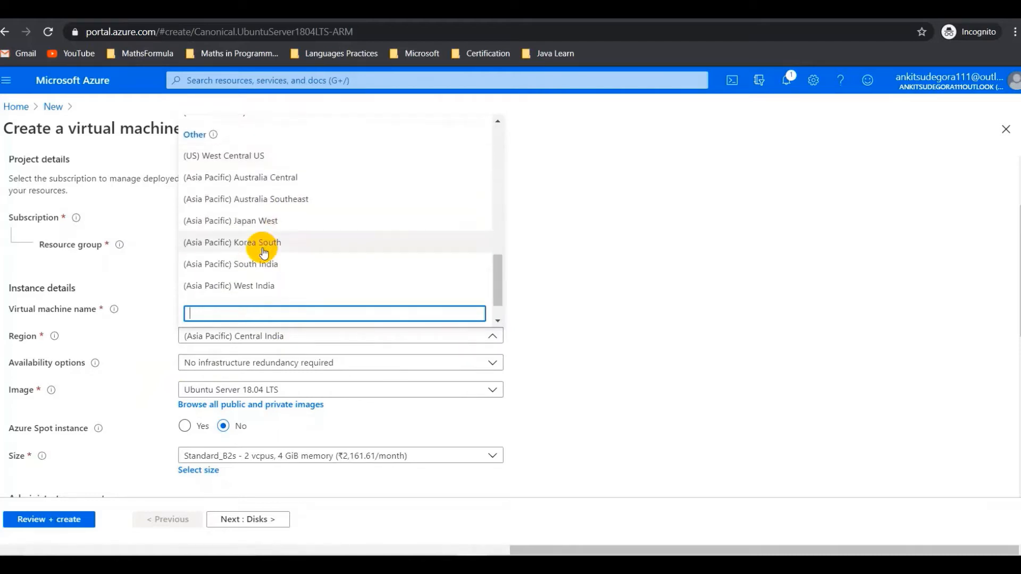
scroll(264, 253, "up", 5)
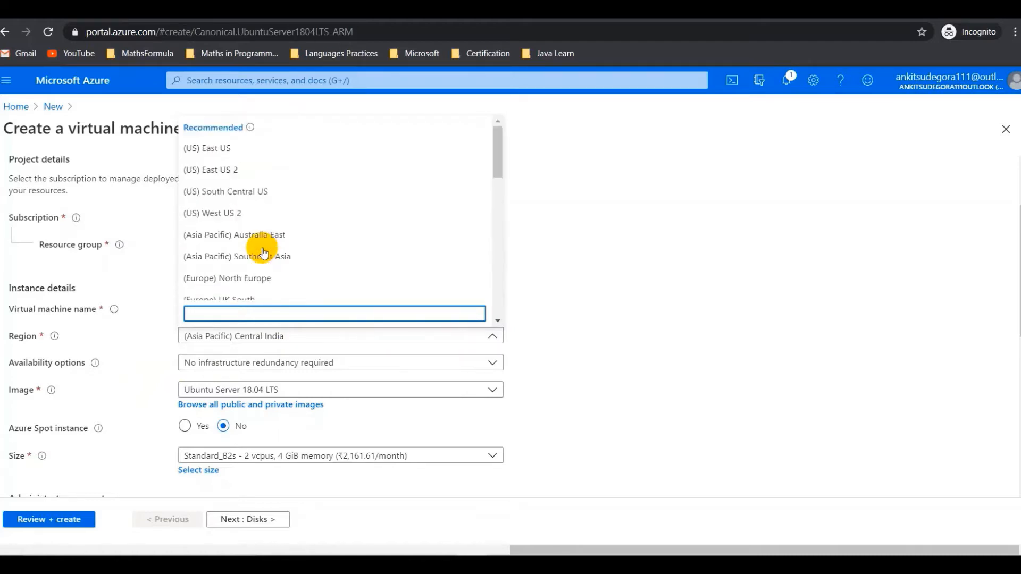
left_click(256, 149)
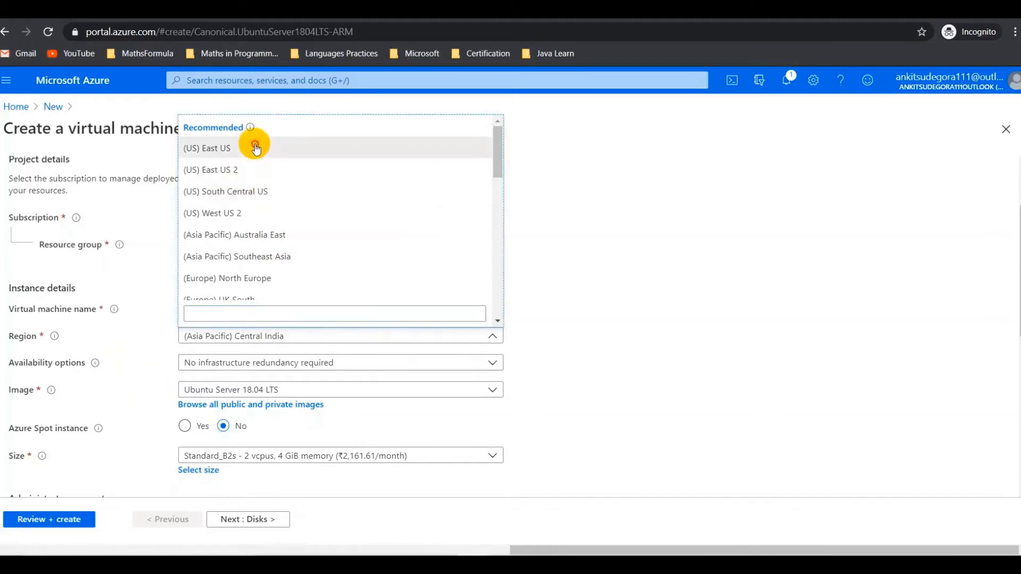
left_click(236, 363)
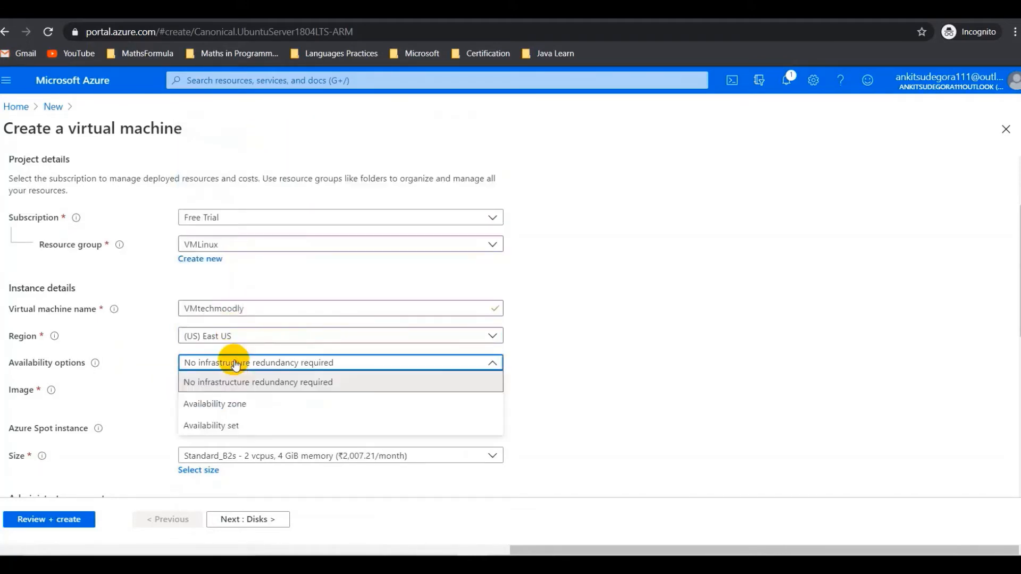
left_click(236, 363)
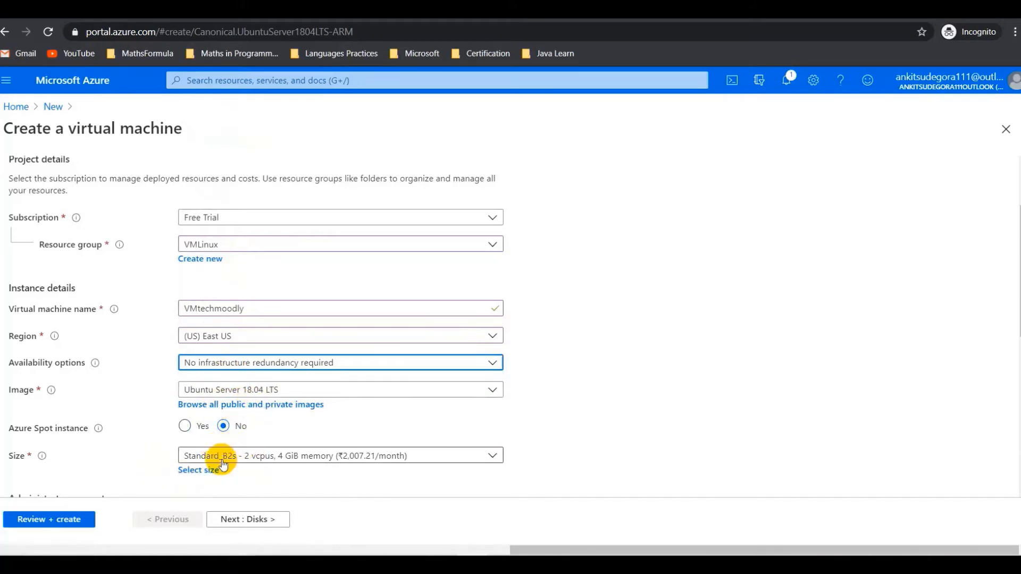
scroll(221, 463, "down", 2)
left_click(203, 397)
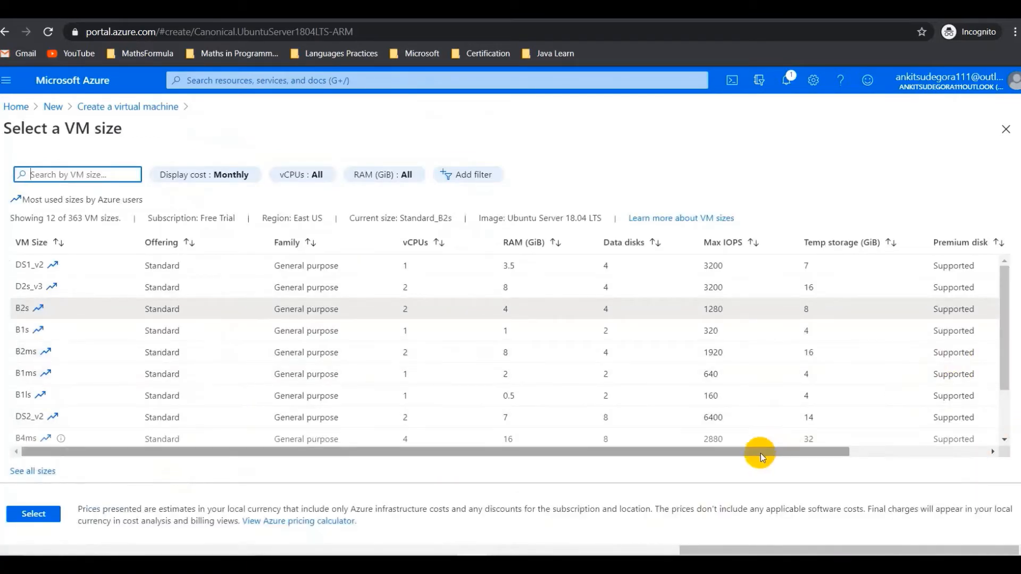
- Choose the B1ms size (1 vCPU, 2 GiB RAM) in the size table
left_click_drag(761, 456, 926, 458)
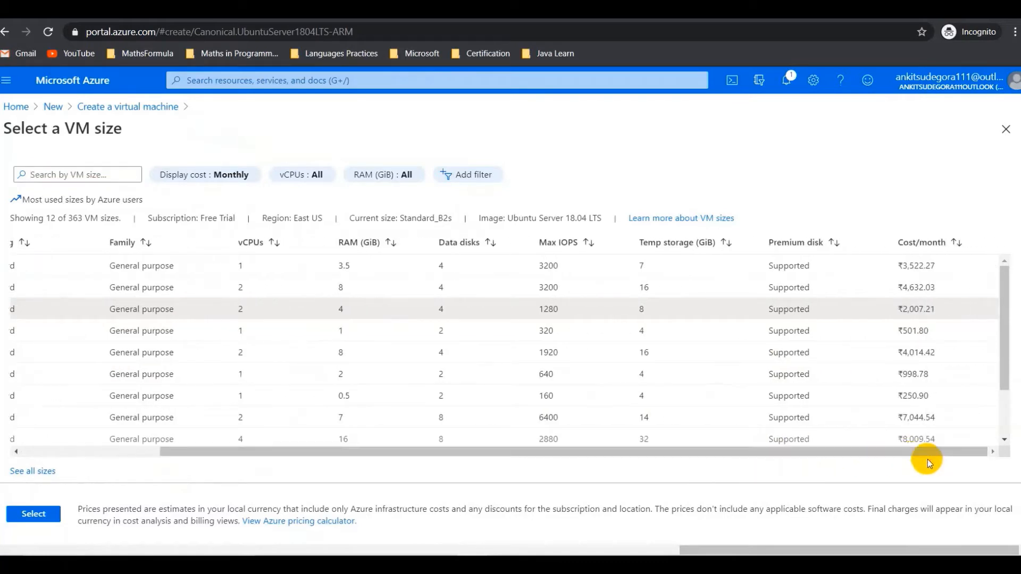
left_click(898, 334)
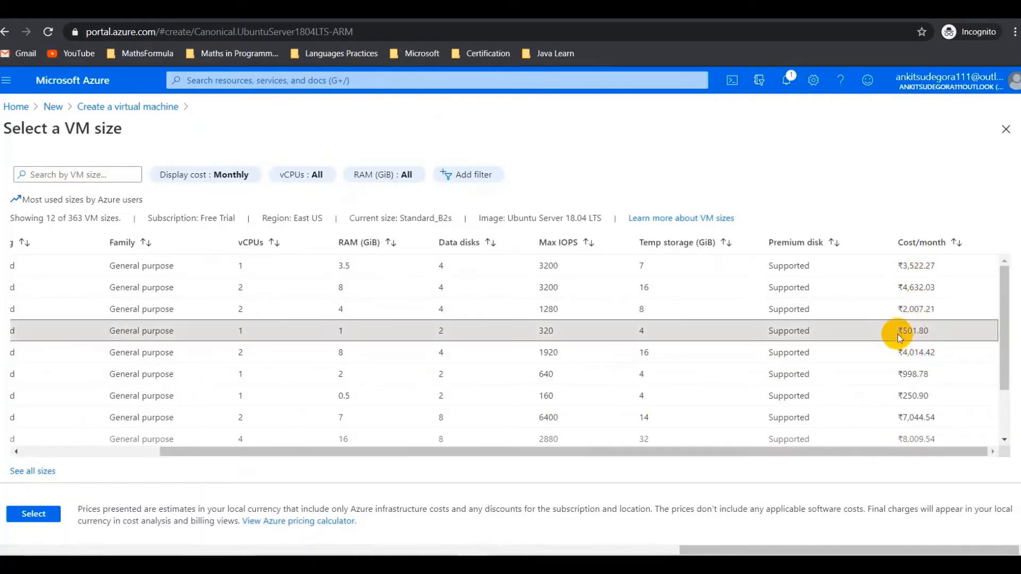
scroll(898, 334, "left", 5)
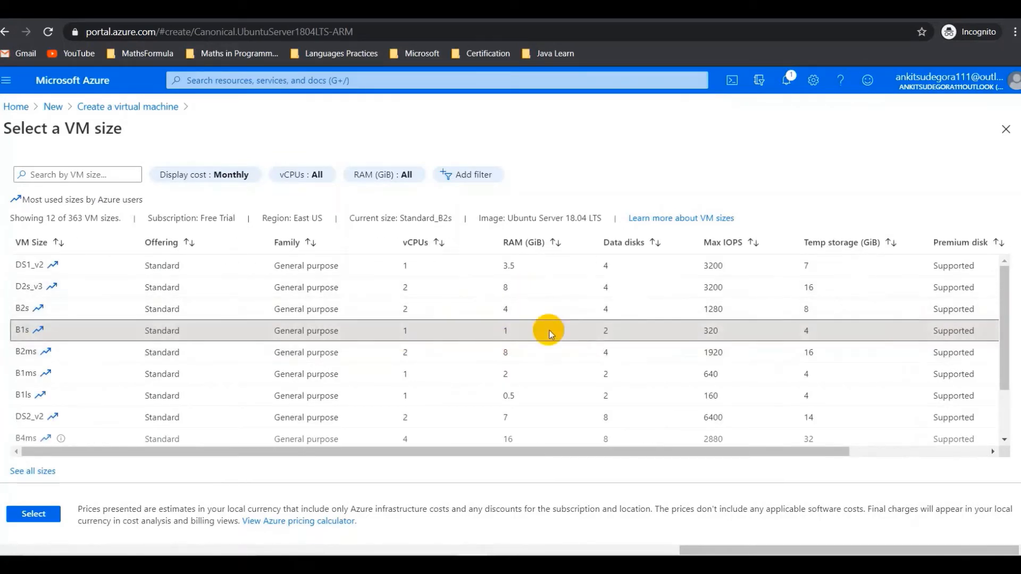
scroll(550, 334, "down", 2)
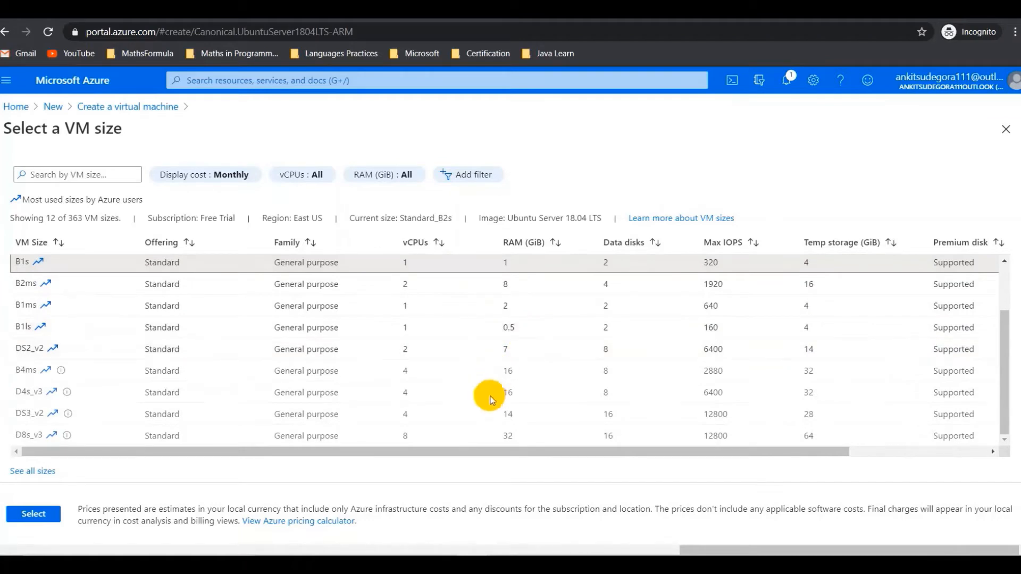
scroll(518, 372, "up", 2)
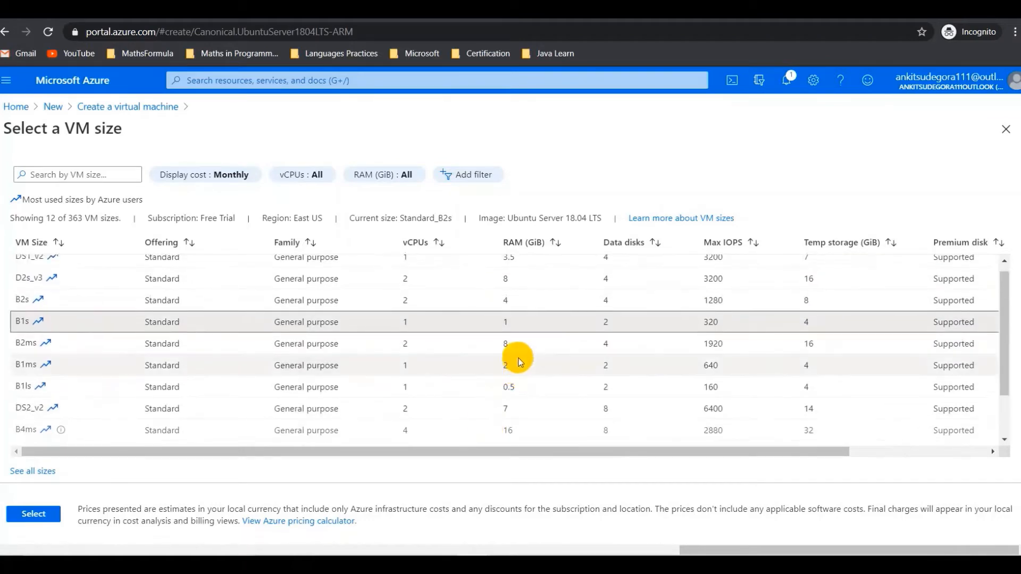
left_click(519, 361)
scroll(520, 362, "right", 5)
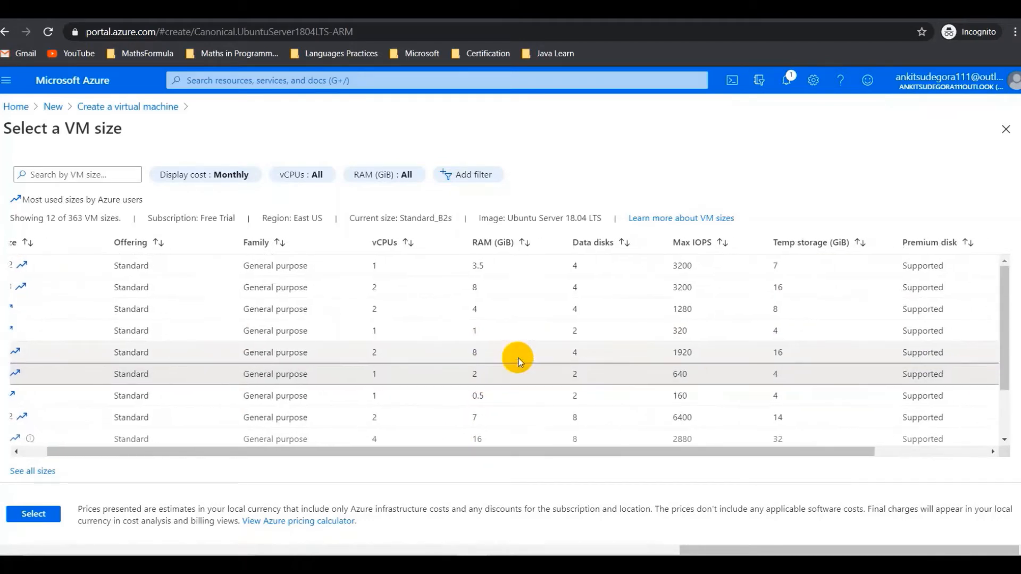
scroll(520, 361, "left", 5)
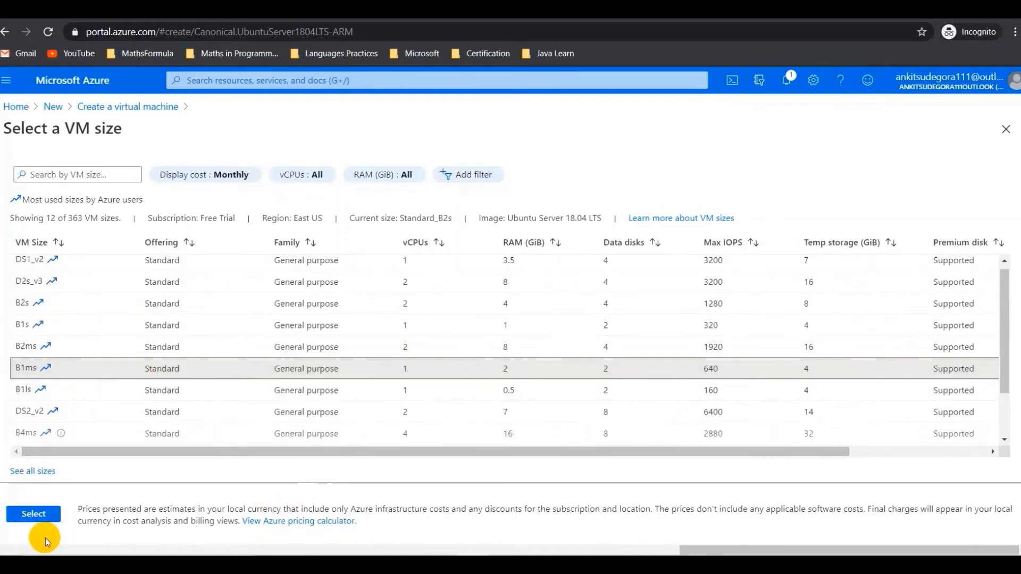
- Confirm the B1ms size and use password authentication with admin username rootadm
left_click(46, 521)
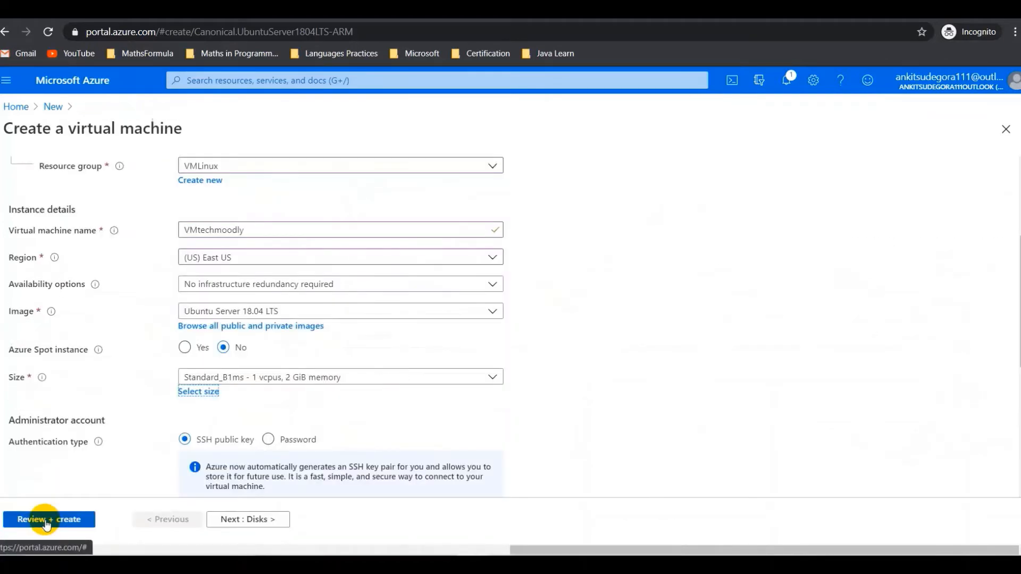
scroll(236, 433, "down", 2)
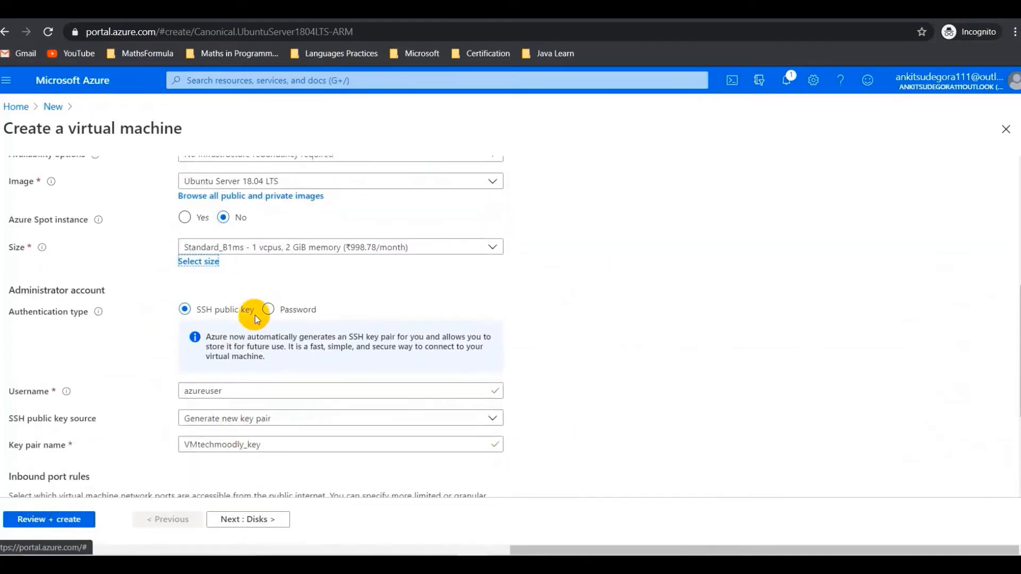
left_click(268, 310)
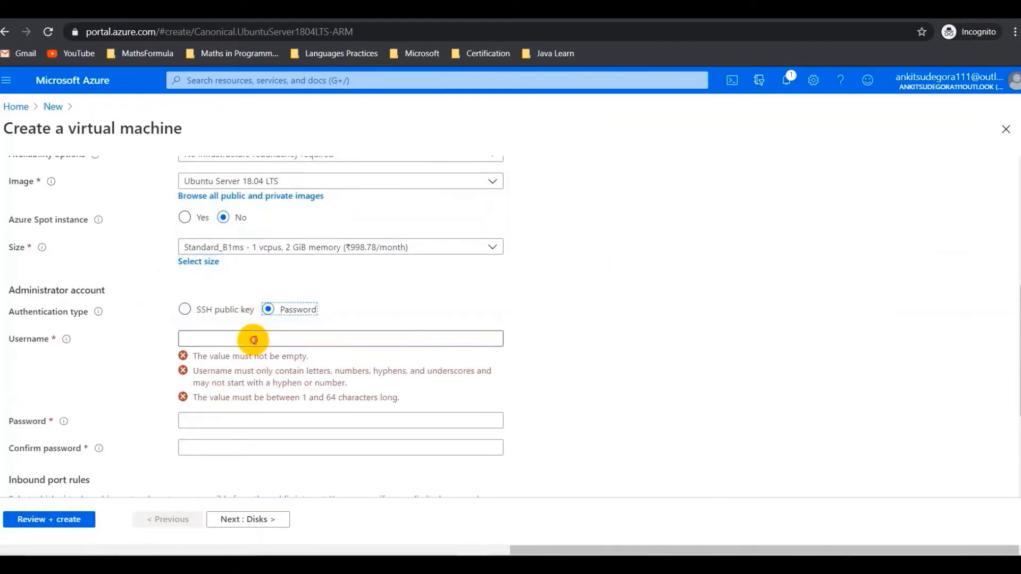
left_click(254, 340)
type("roo")
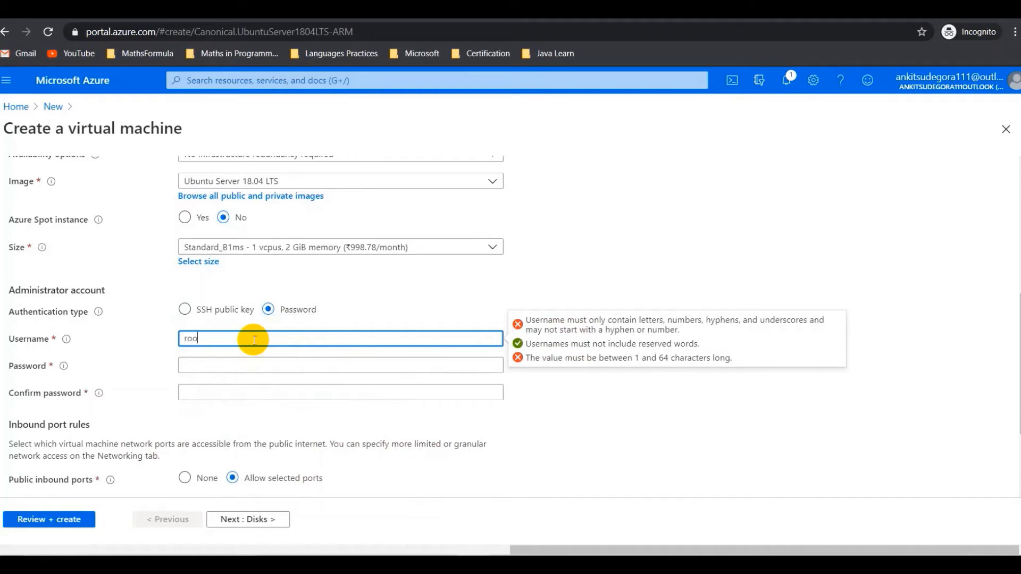
type("tadmin")
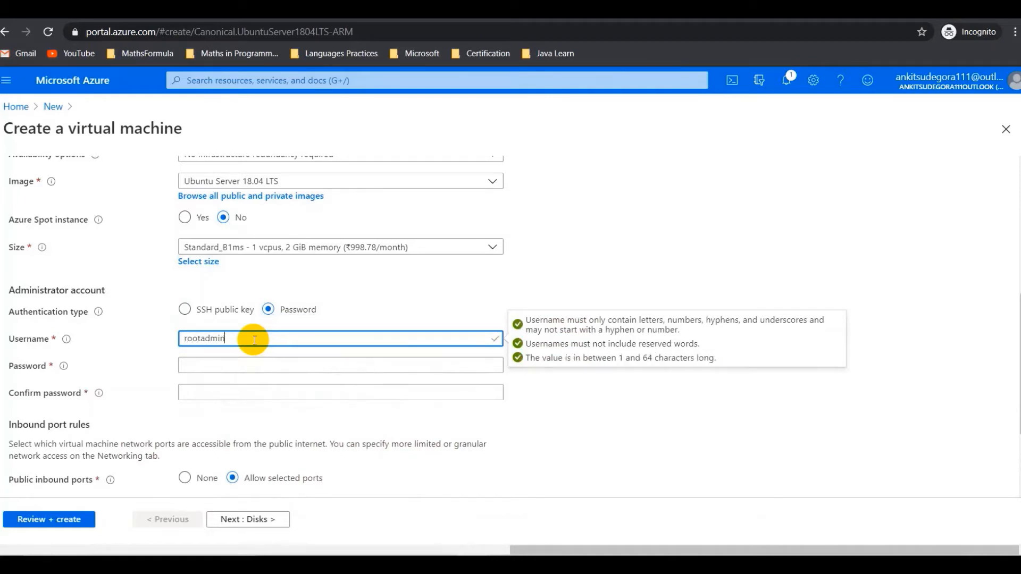
- Enter the admin password and repeat it in Confirm password
left_click(253, 364)
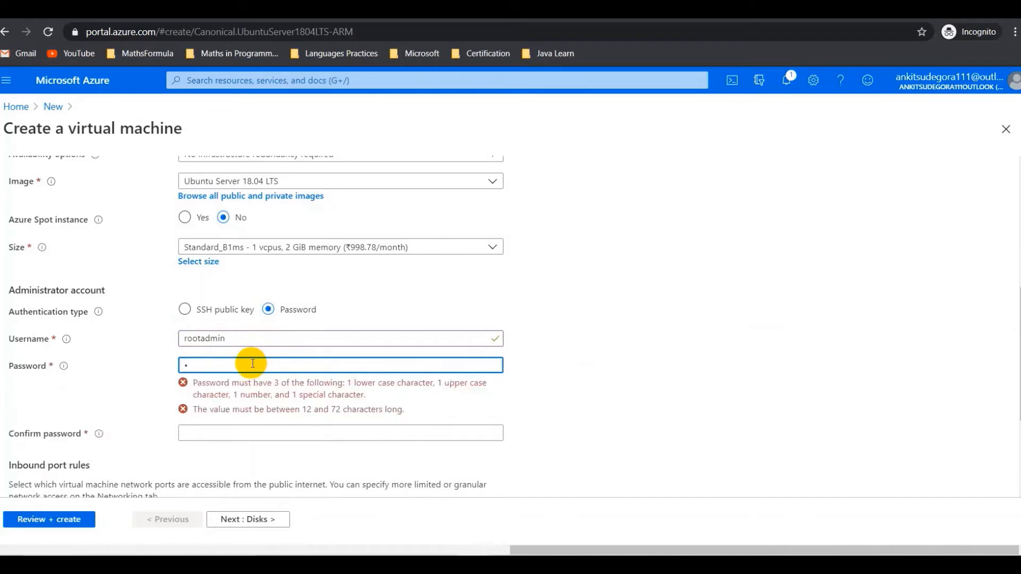
type("••••••••")
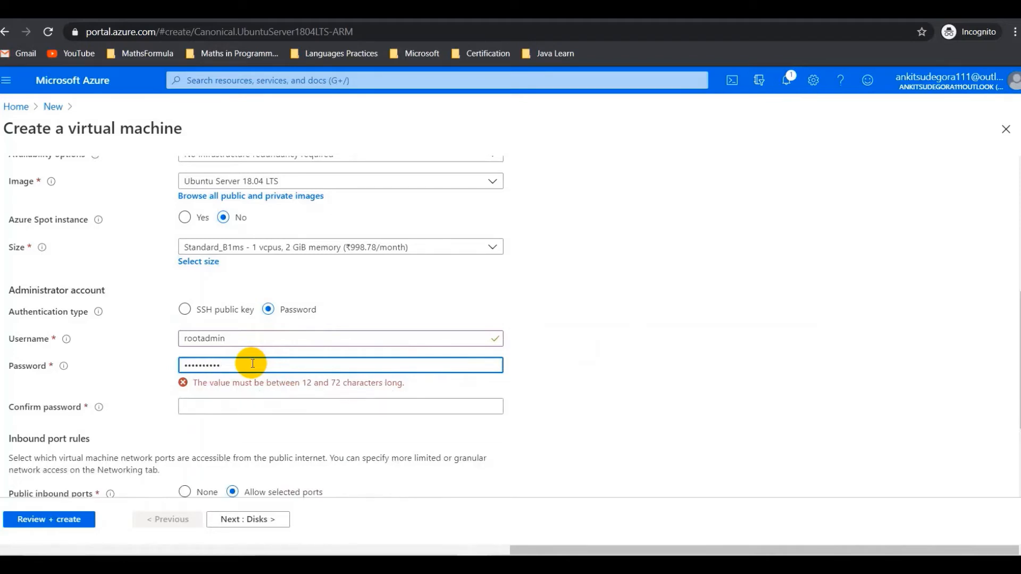
key("BackSpace")
key("BackSpace")
key("BackSpace")
key("BackSpace")
key("BackSpace")
key("BackSpace")
key("BackSpace")
key("BackSpace")
key("BackSpace")
type("•••••")
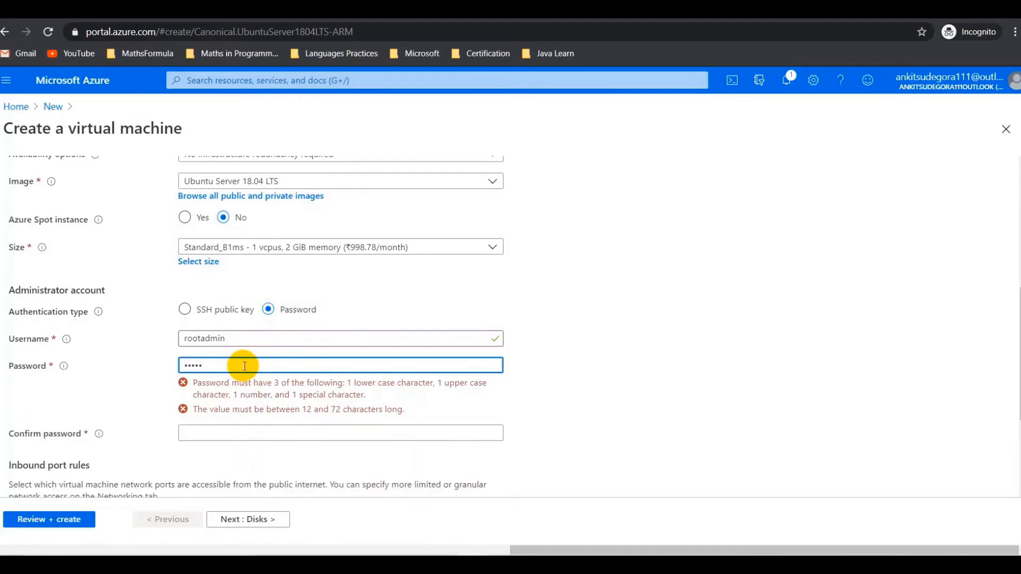
key("BackSpace")
key("BackSpace")
key("BackSpace")
key("BackSpace")
key("BackSpace")
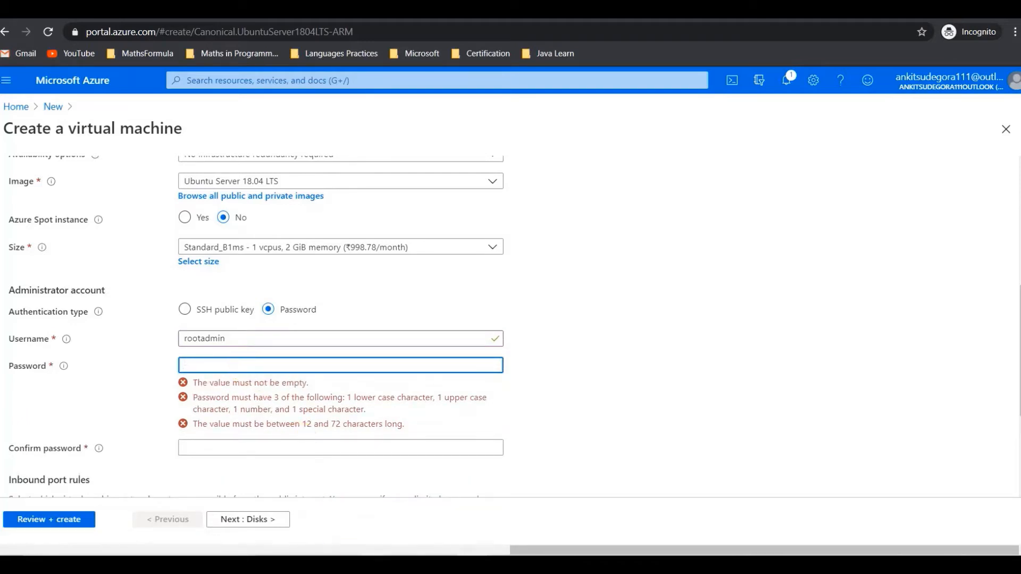
type("••••••••••••")
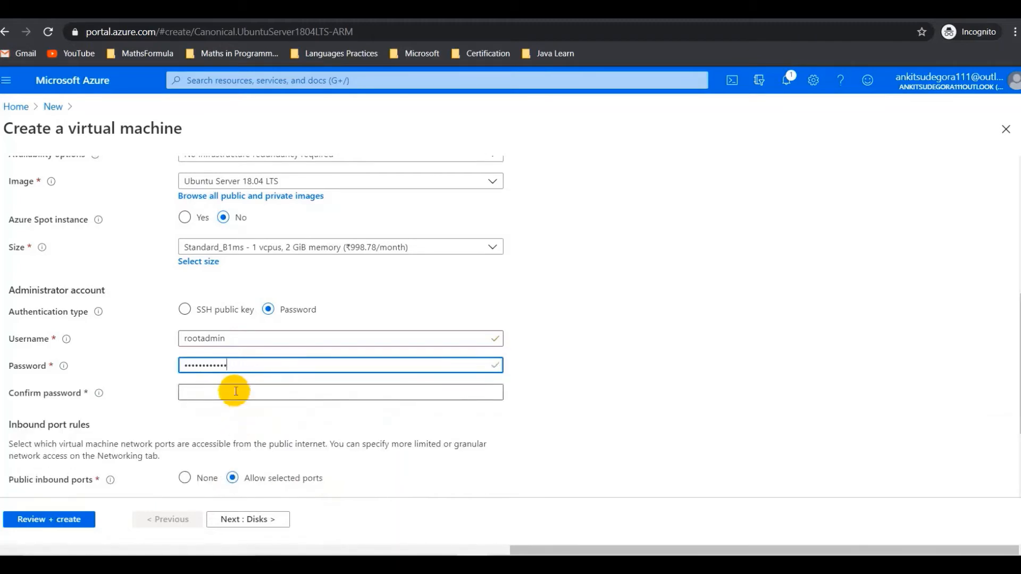
left_click(236, 391)
type("••••••••")
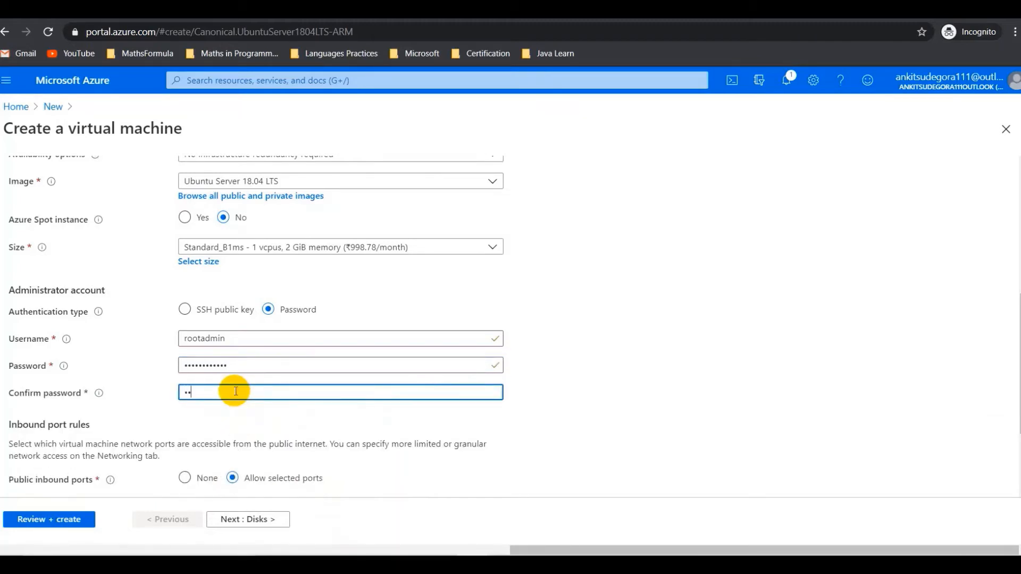
type("••")
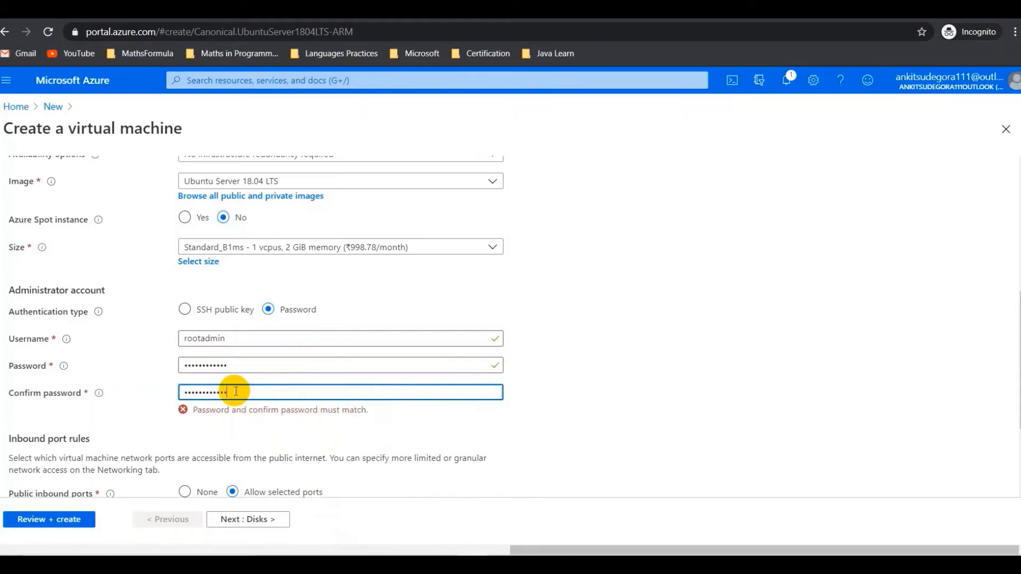
- Allow HTTP (80) inbound alongside SSH (22)
scroll(235, 392, "down", 3)
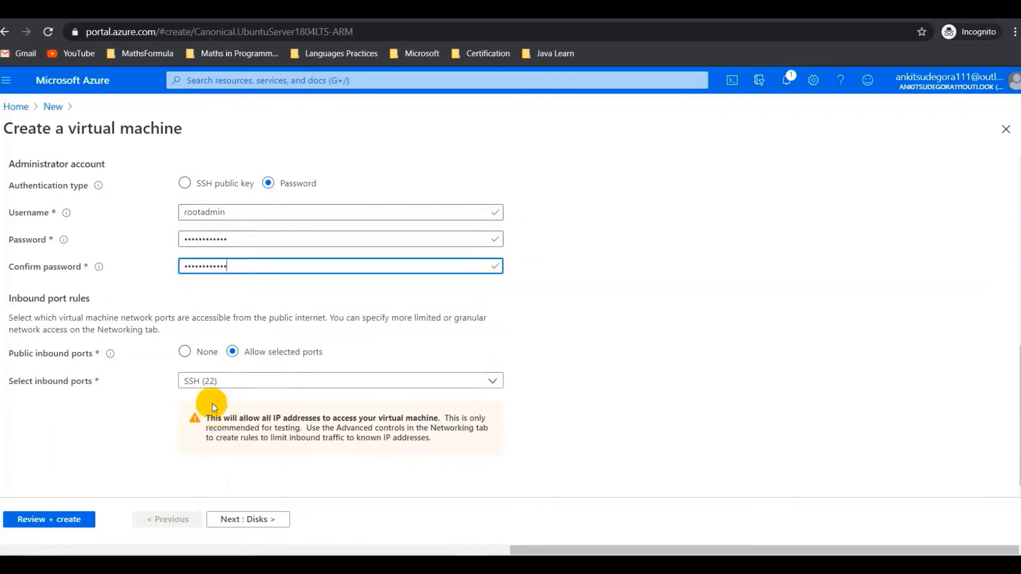
left_click(229, 388)
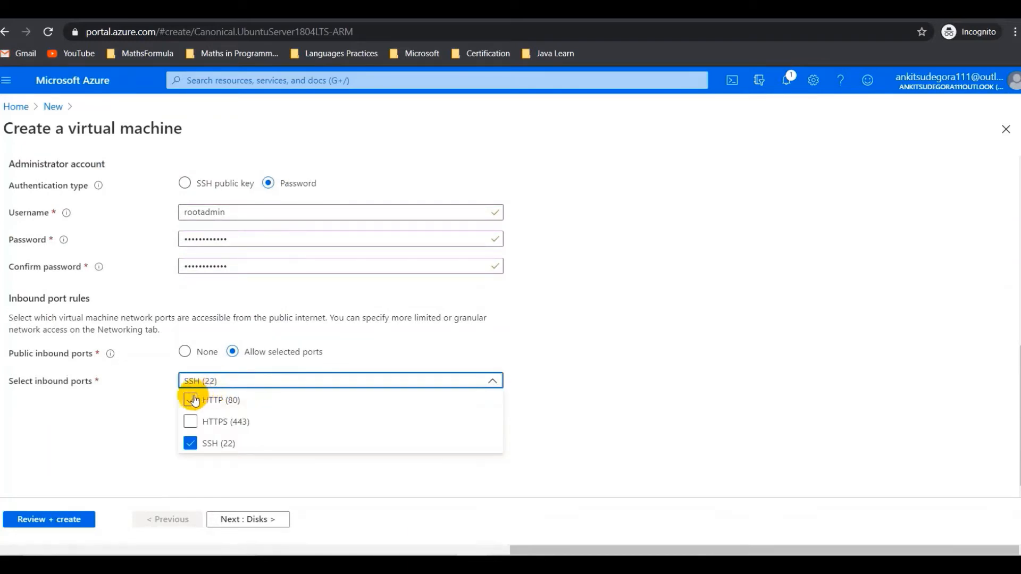
left_click(191, 398)
left_click(238, 481)
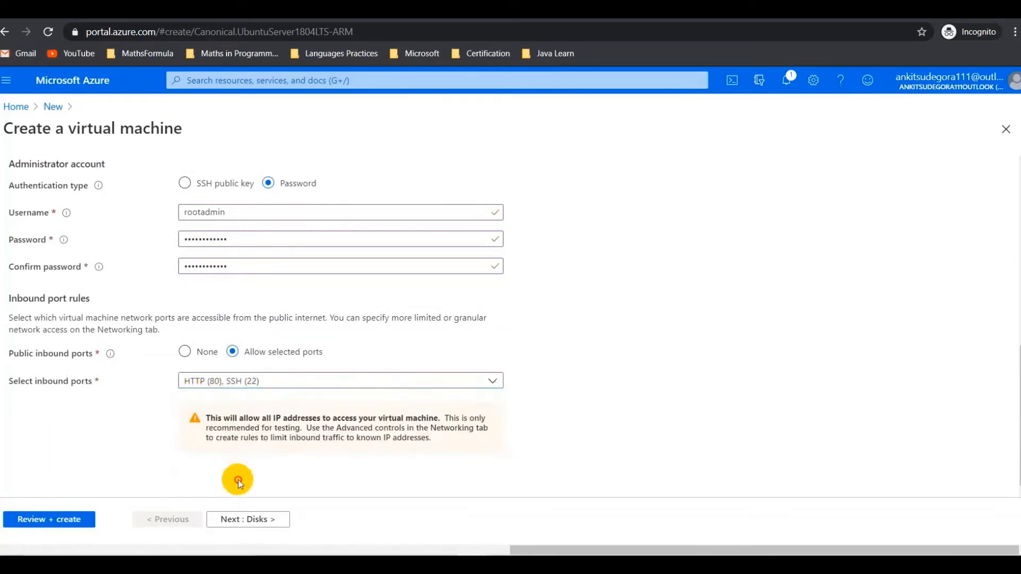
left_click(246, 519)
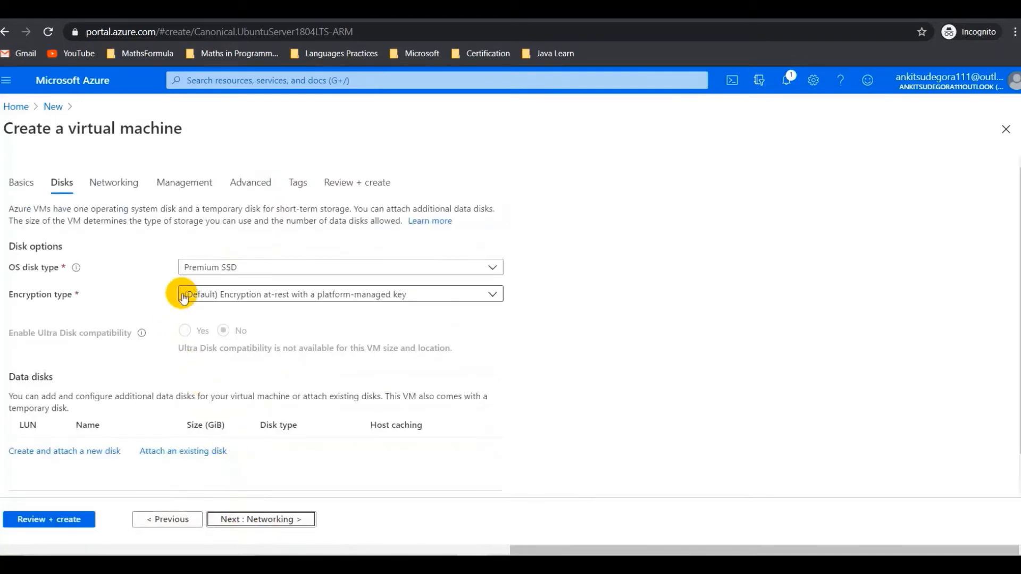
- Set the OS disk type to Standard HDD
left_click(284, 272)
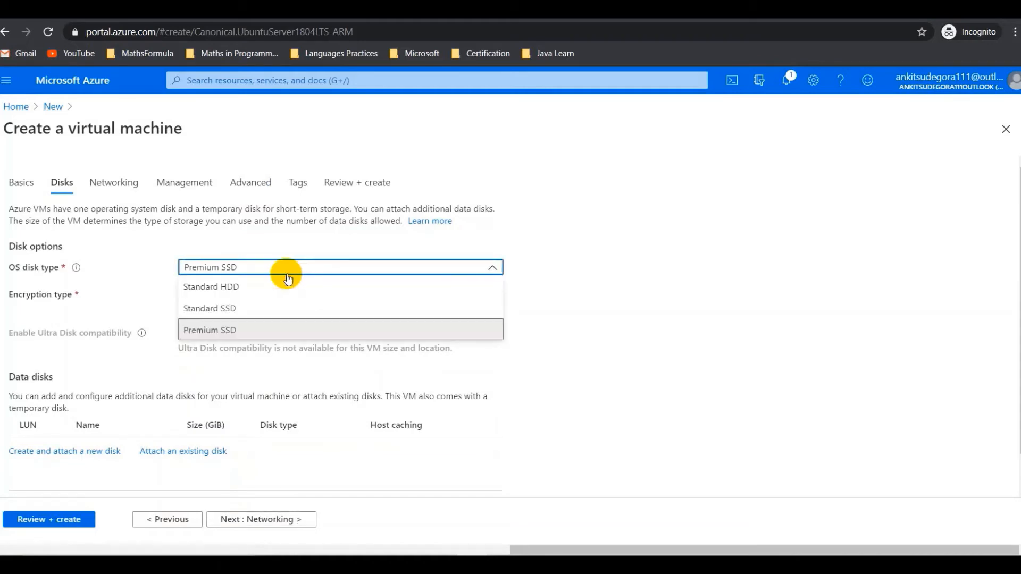
left_click(247, 290)
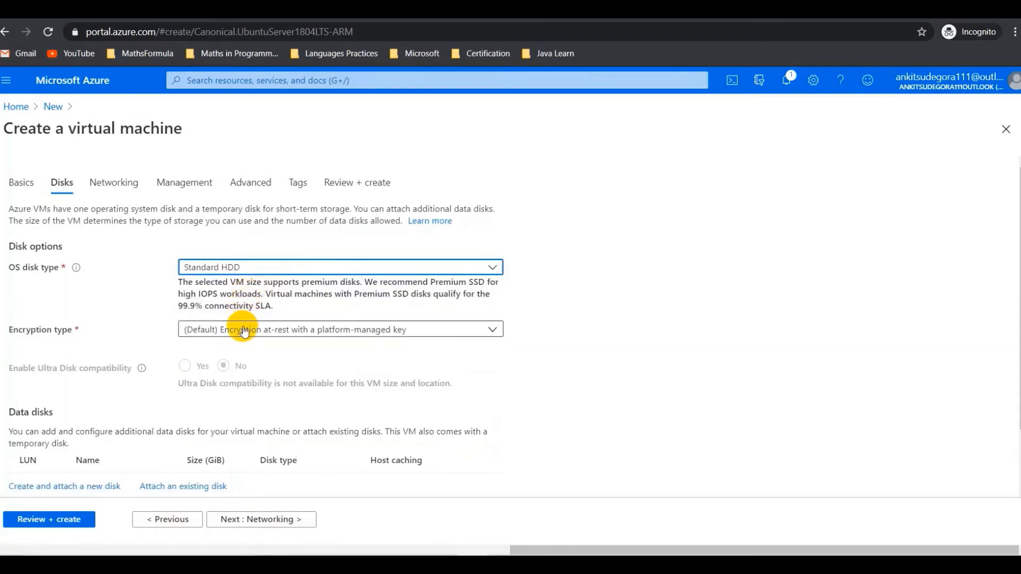
scroll(180, 445, "down", 2)
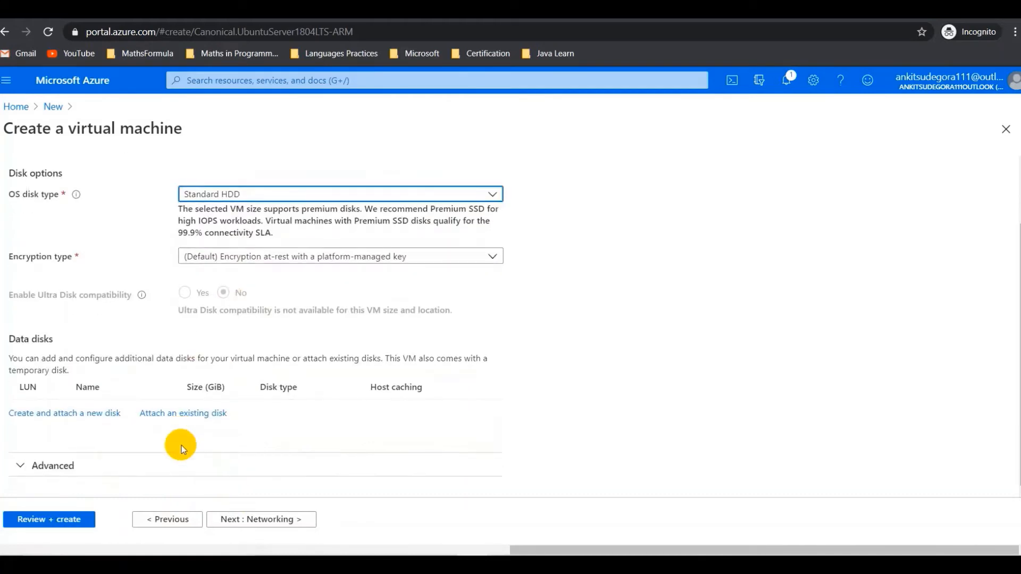
left_click(240, 521)
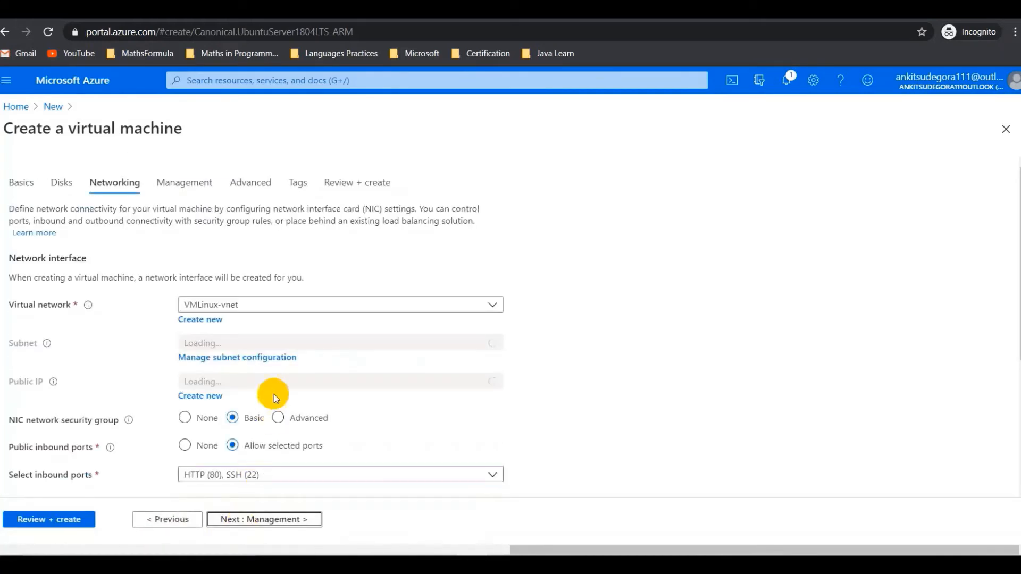
- Keep the default Networking, Management and Advanced settings
scroll(272, 375, "down", 2)
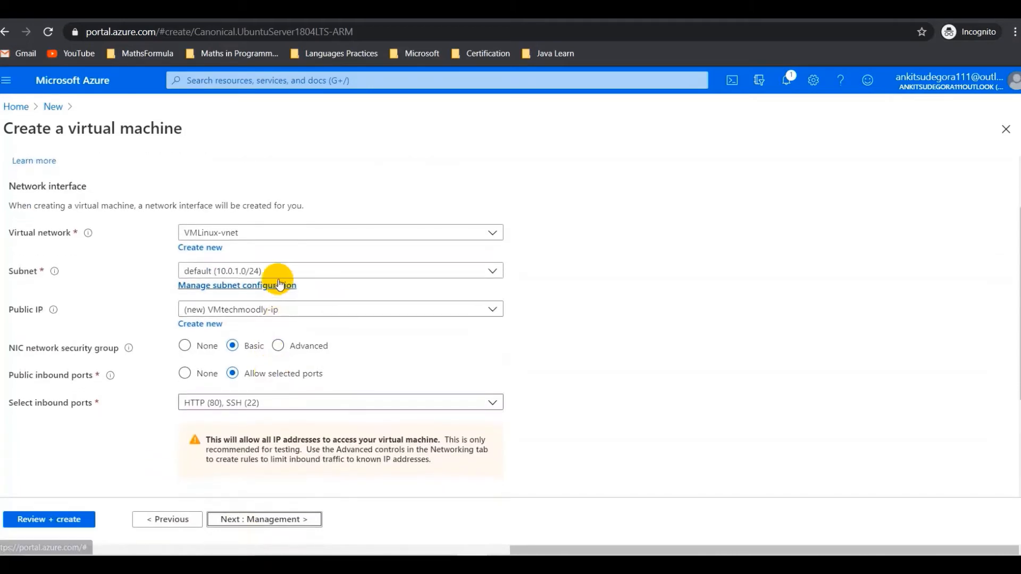
scroll(277, 282, "down", 2)
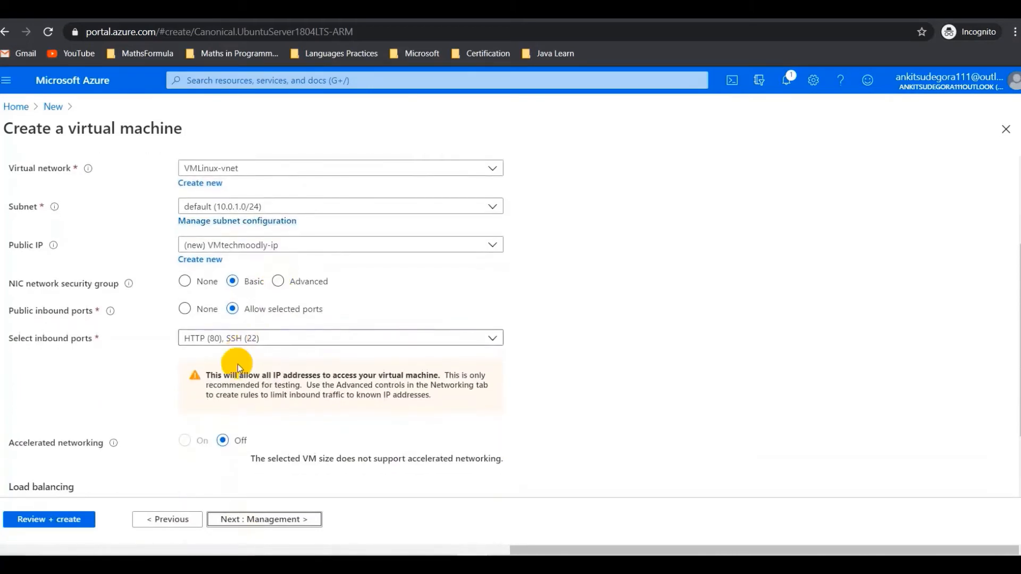
scroll(238, 367, "down", 1)
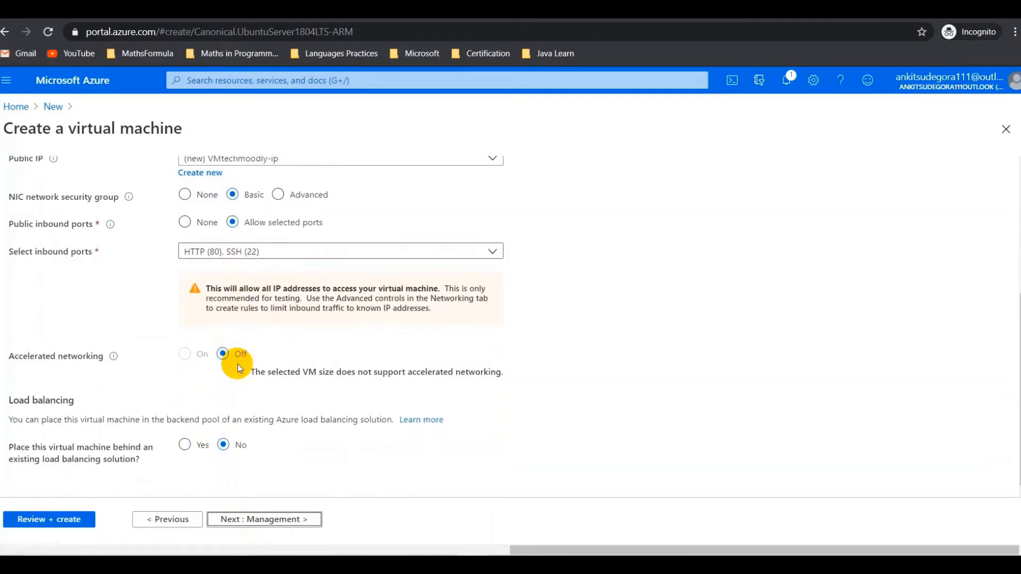
left_click(270, 522)
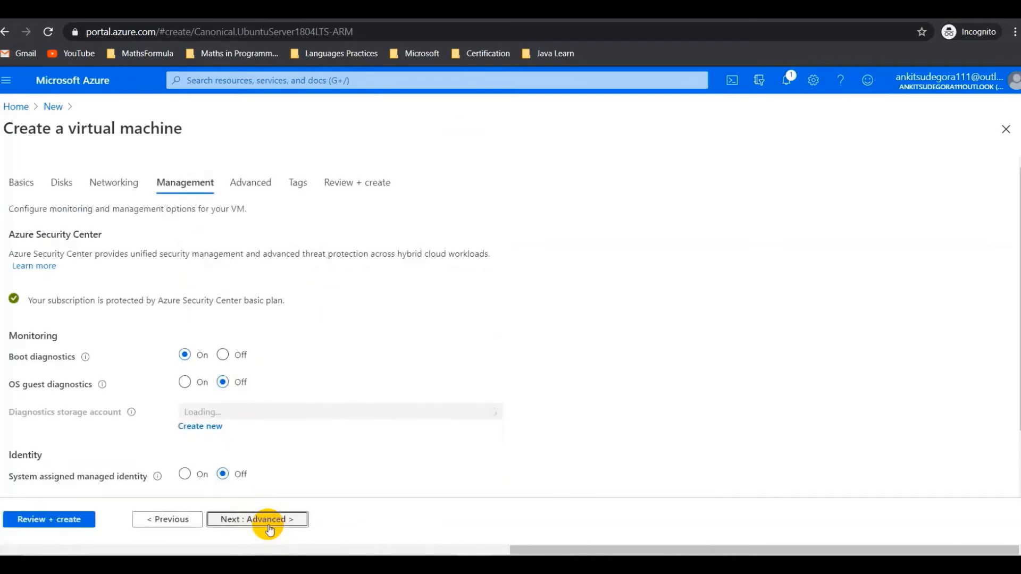
scroll(218, 315, "down", 1)
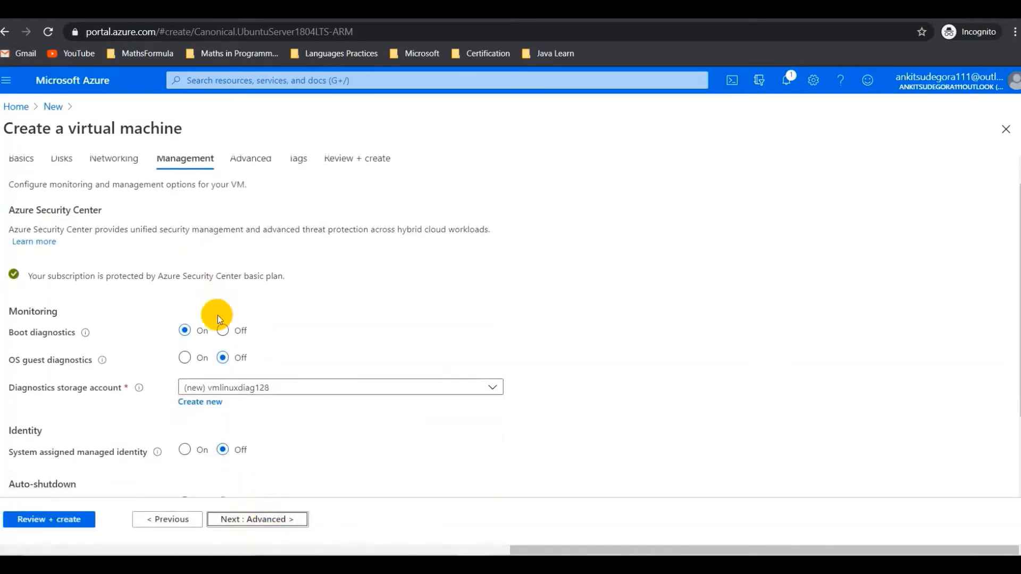
scroll(218, 319, "down", 1)
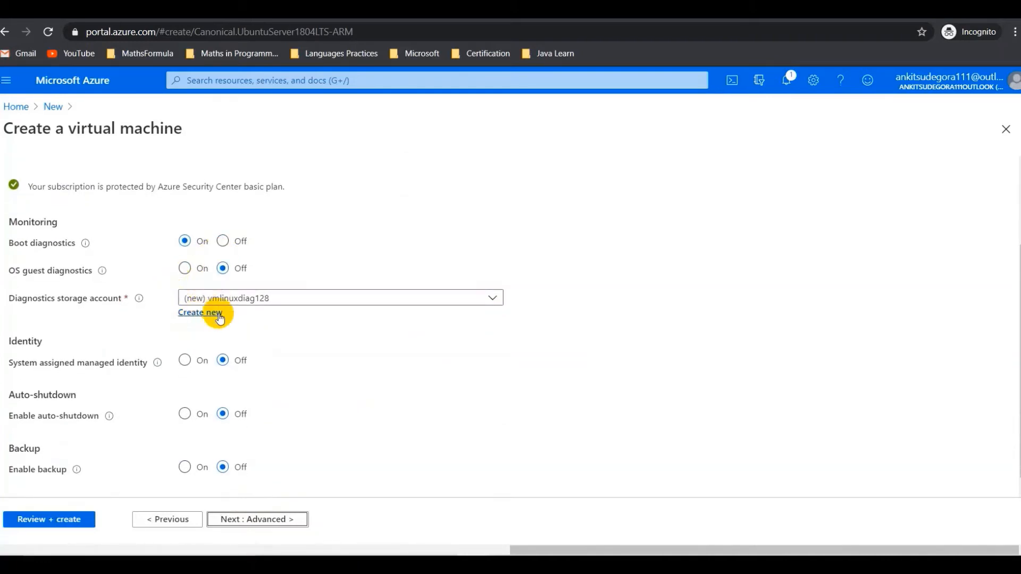
scroll(204, 356, "down", 1)
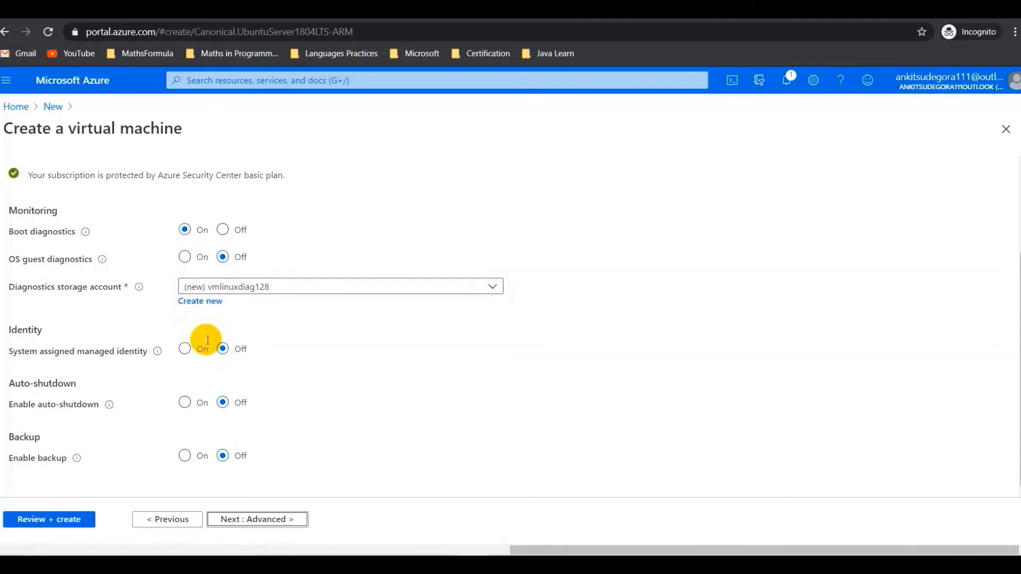
left_click(249, 519)
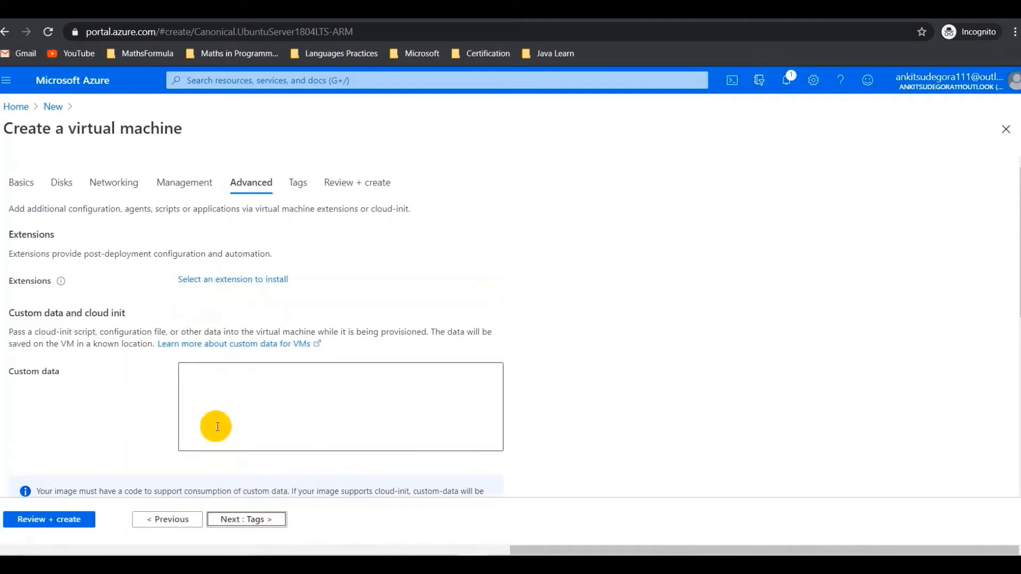
scroll(113, 362, "down", 1)
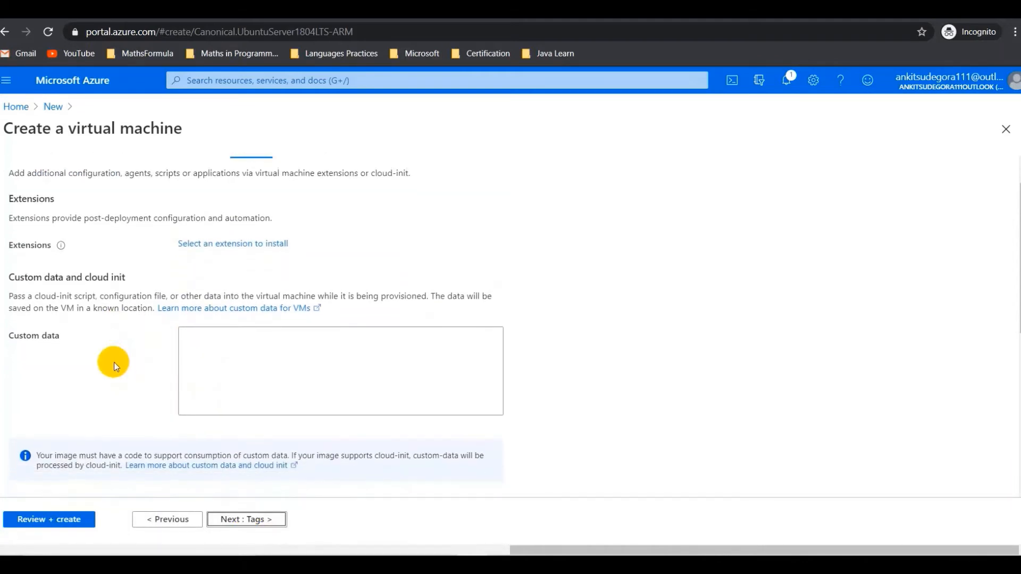
scroll(114, 363, "down", 4)
scroll(114, 362, "down", 3)
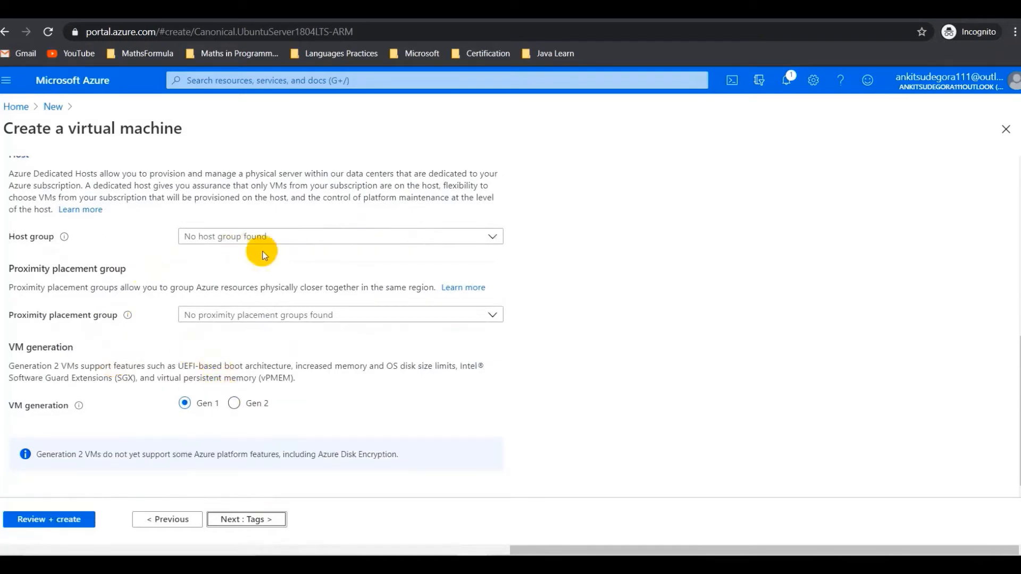
left_click(264, 517)
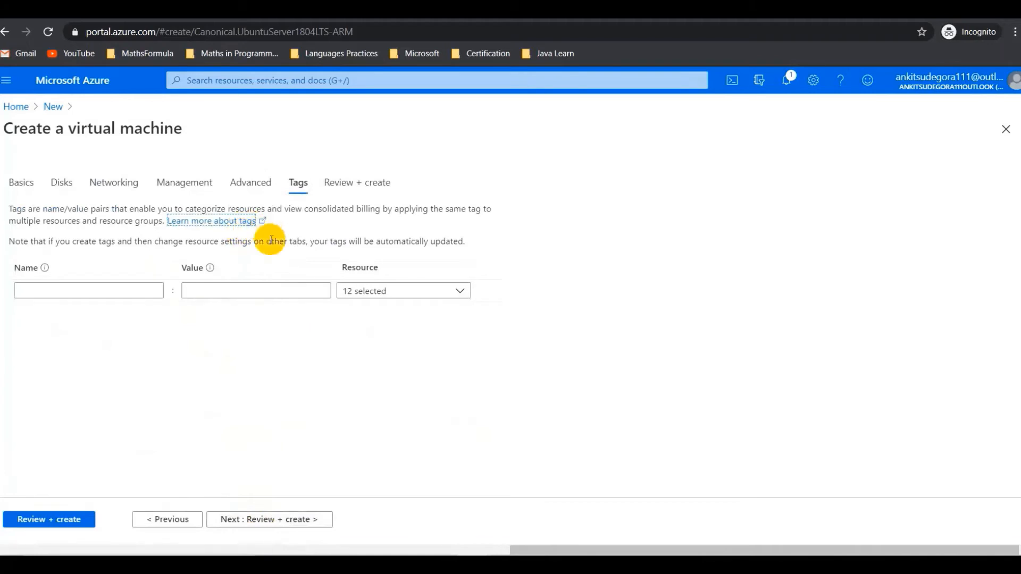
- Add the tag Name : Linux Server and proceed to Review + create
left_click(102, 289)
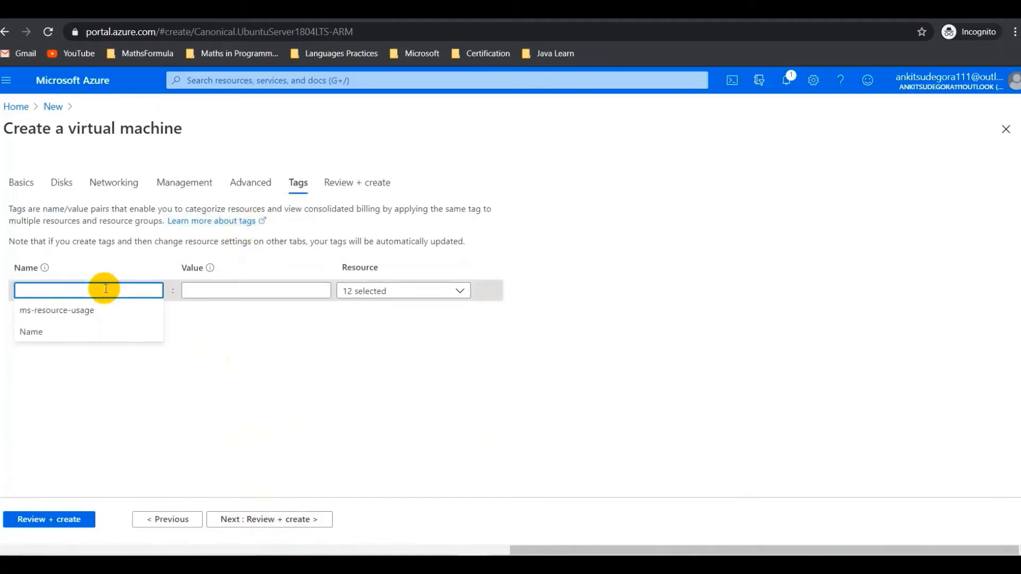
type("namwe")
key("BackSpace")
key("BackSpace")
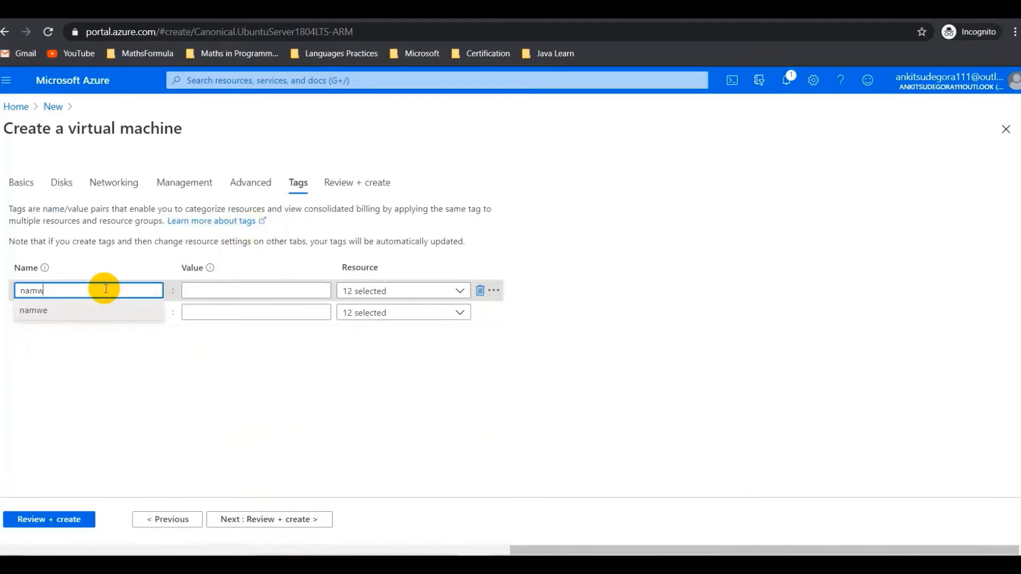
key("Down")
key("Return")
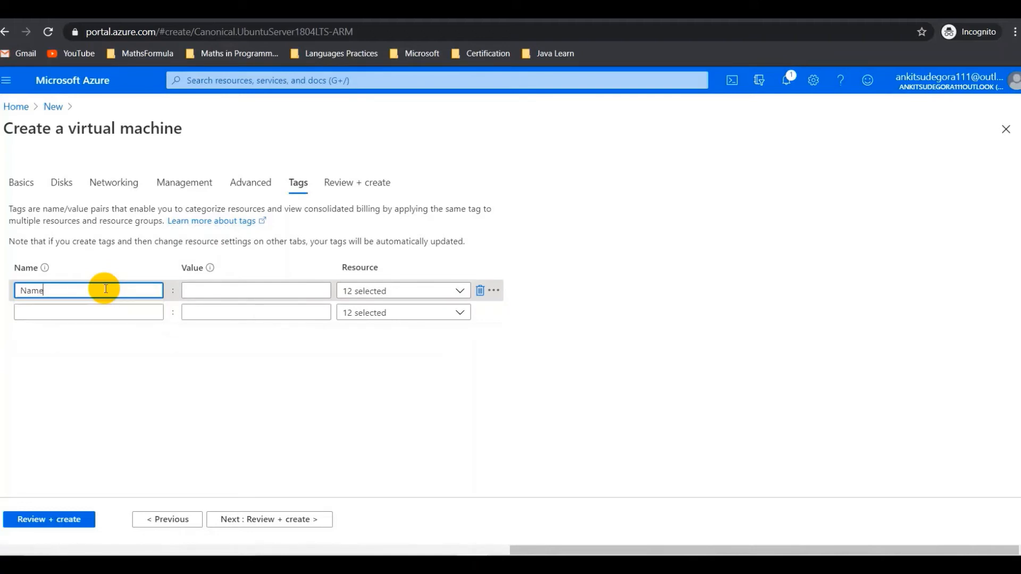
key("Tab")
type("Linux")
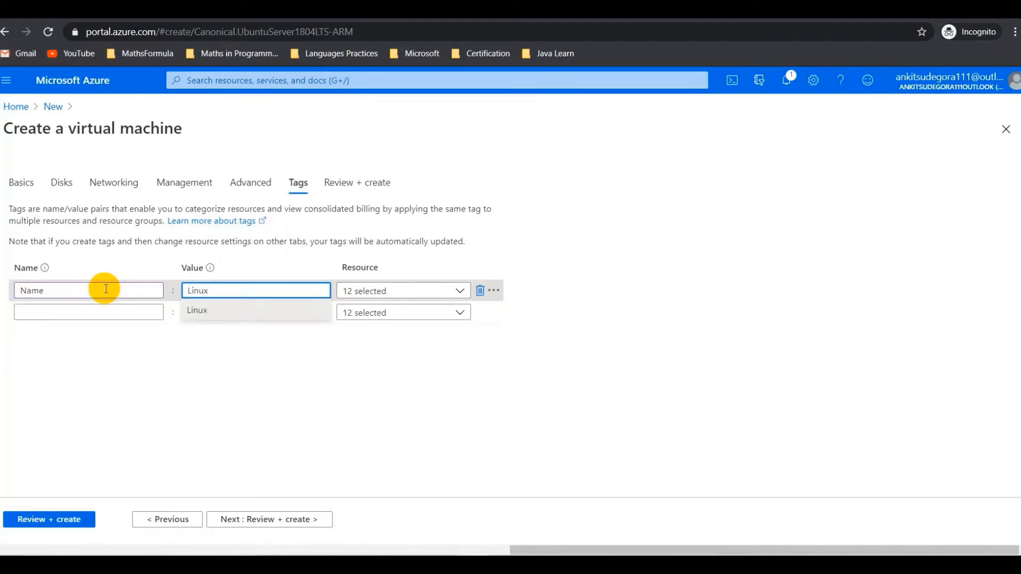
type(" Server")
left_click(133, 311)
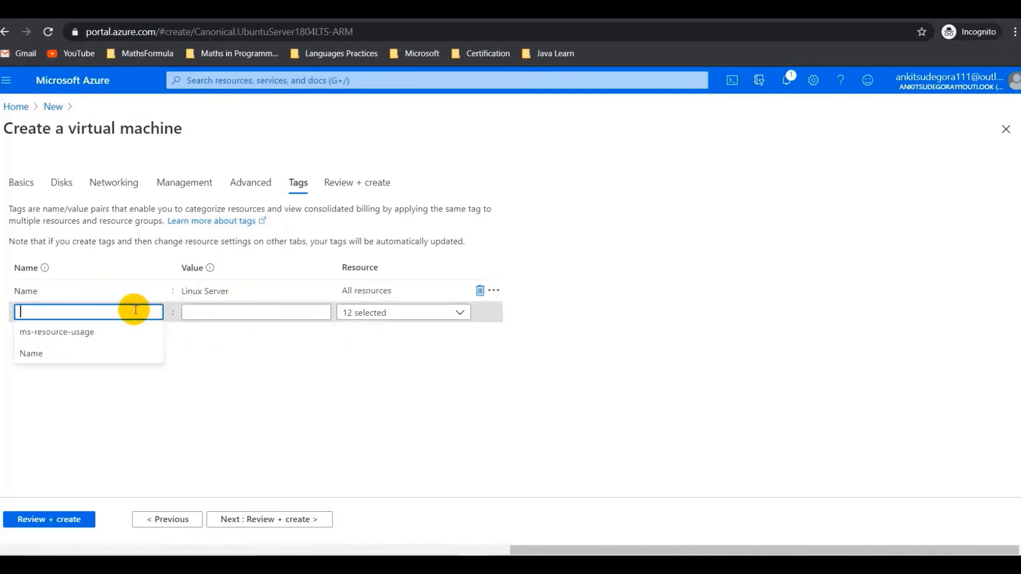
left_click(297, 522)
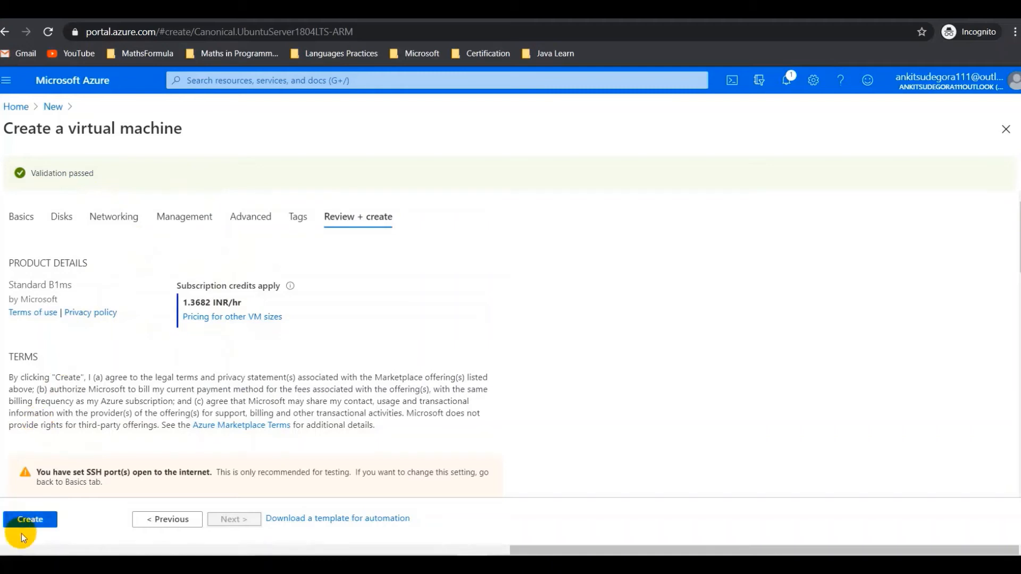
- Create the validated Standard B1ms Ubuntu VM
left_click(26, 520)
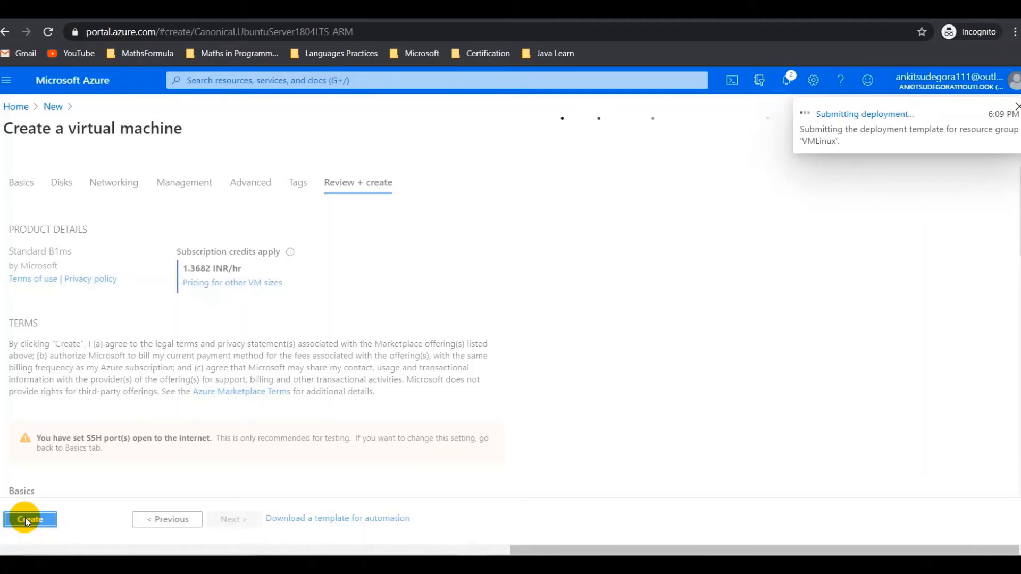
- Open the submitted deployment from Notifications and browse its Inputs, Outputs and Template
left_click(786, 81)
left_click(787, 83)
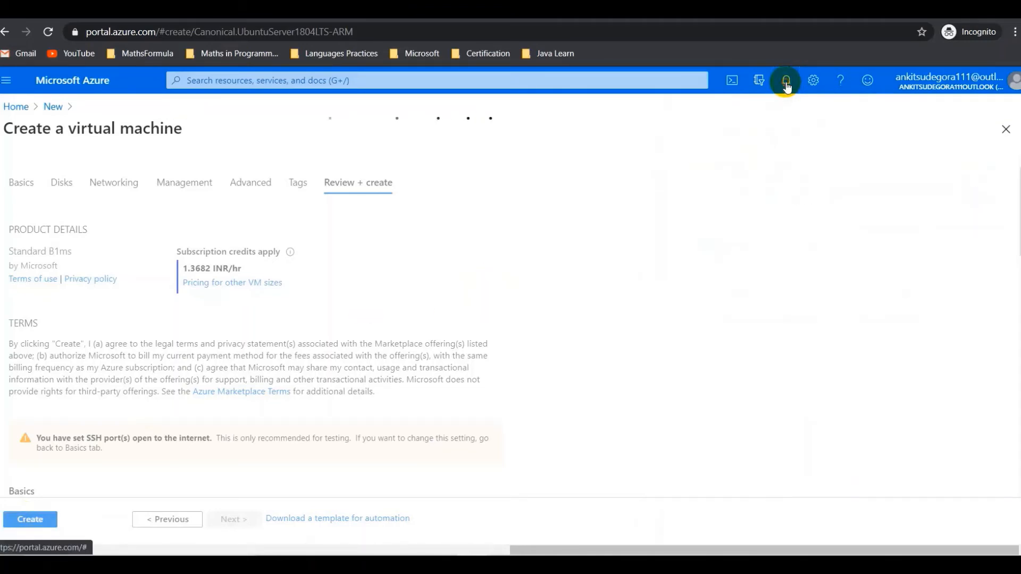
left_click(786, 82)
left_click(702, 179)
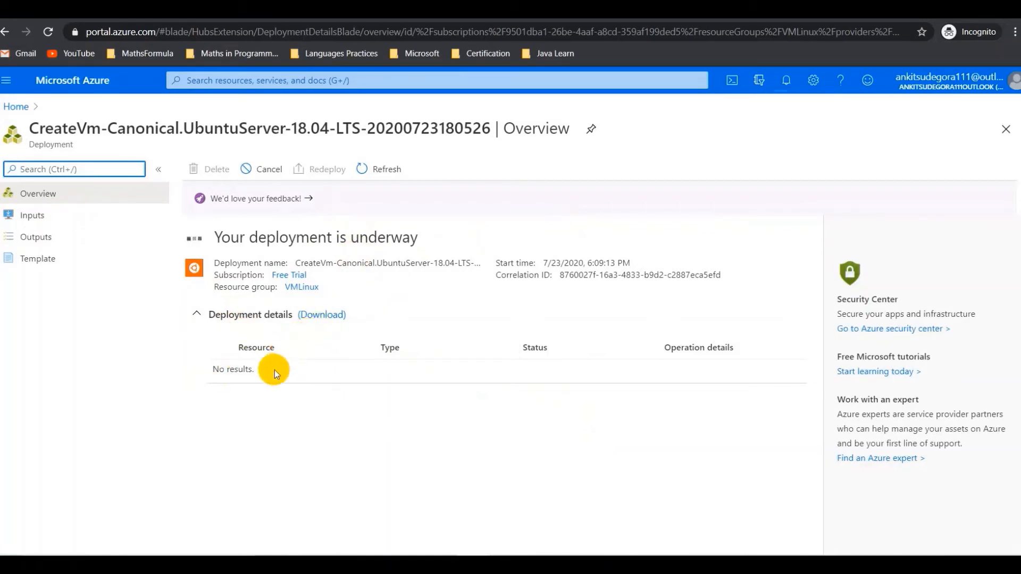
left_click(31, 214)
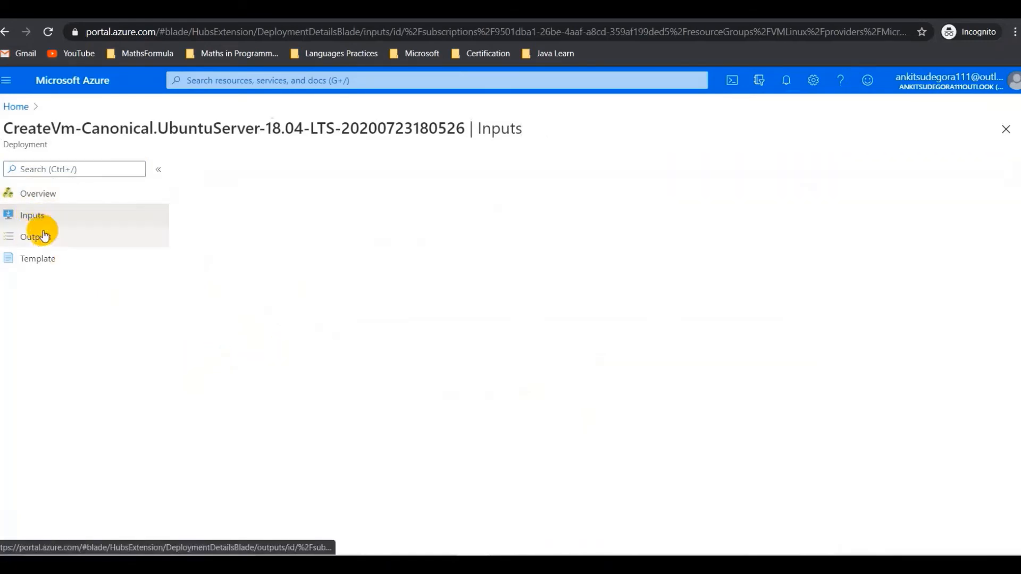
left_click(45, 236)
left_click(50, 259)
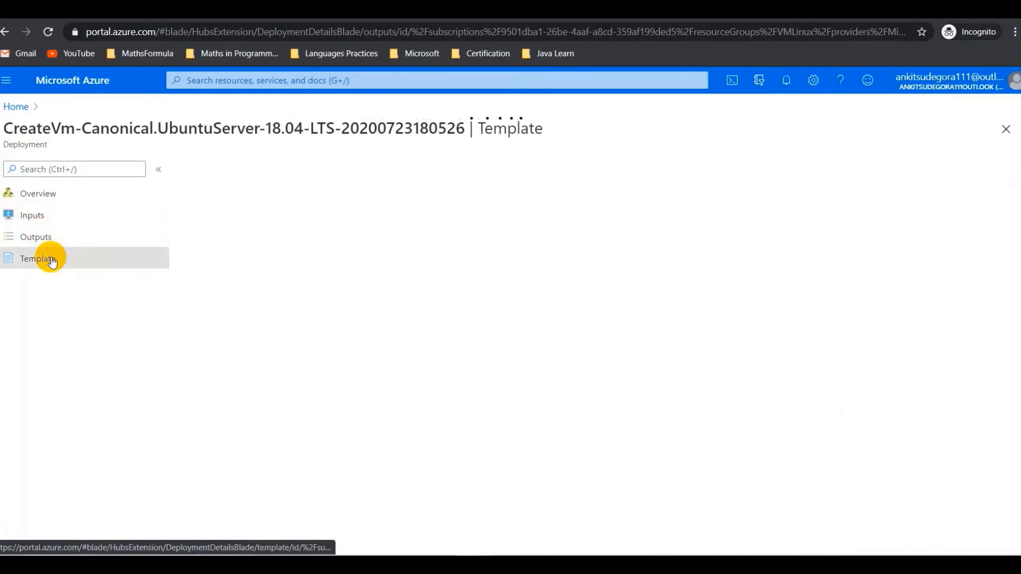
left_click(47, 195)
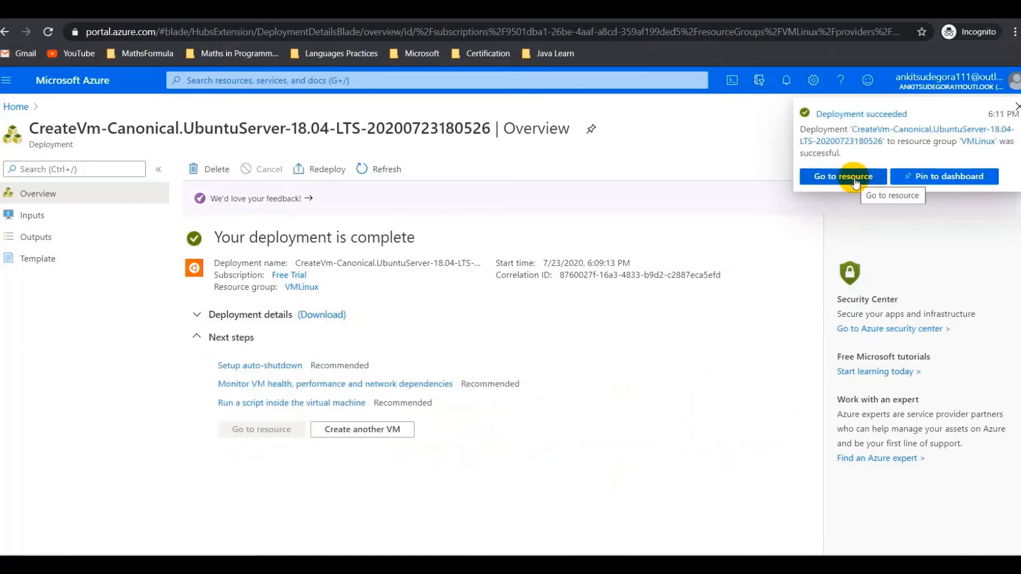
- Go to the new VMtechmoodly resource and review its overview: Running, public IP 13.92.25.184
left_click(855, 179)
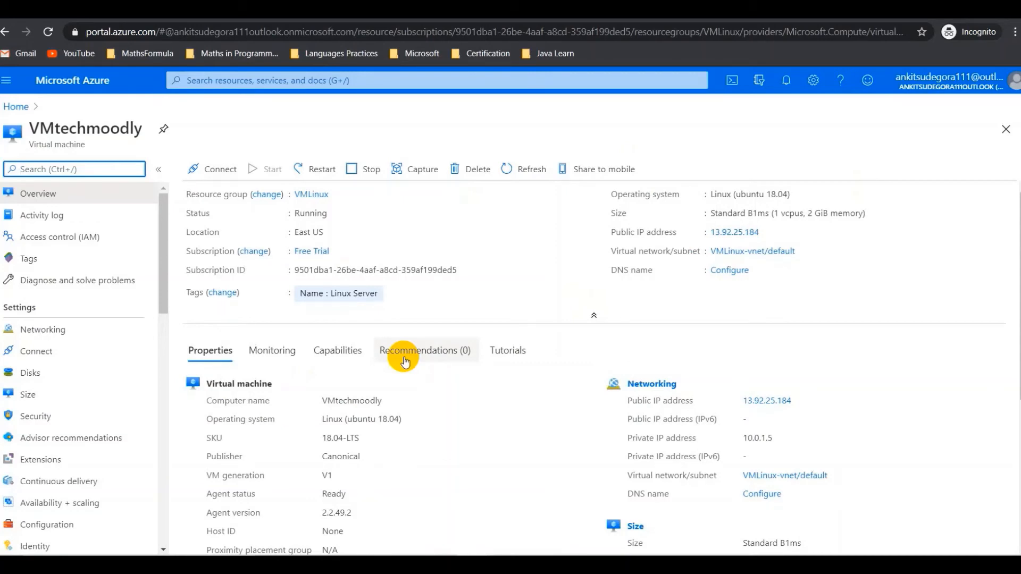
scroll(404, 360, "down", 5)
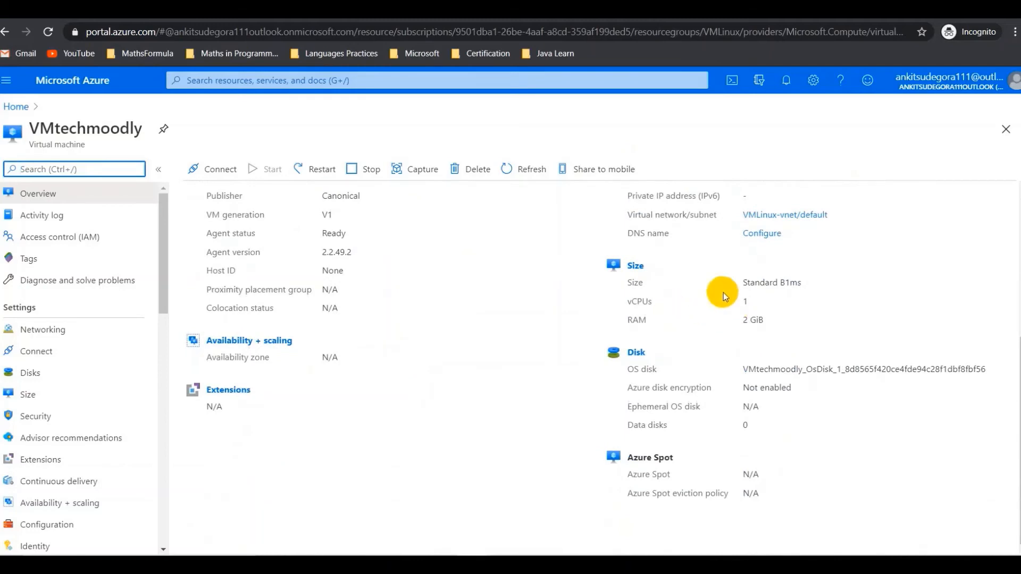
left_click(743, 299)
scroll(743, 299, "up", 1)
scroll(744, 300, "up", 4)
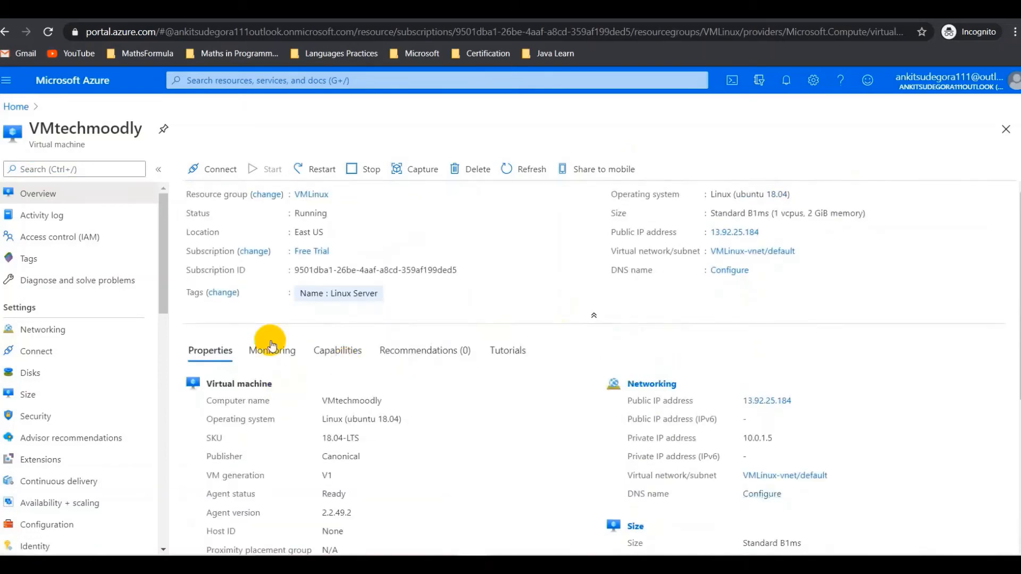
- Open the VM's SSH connection instructions and set the private key path to ~/.ssh/rootadmin
left_click(218, 168)
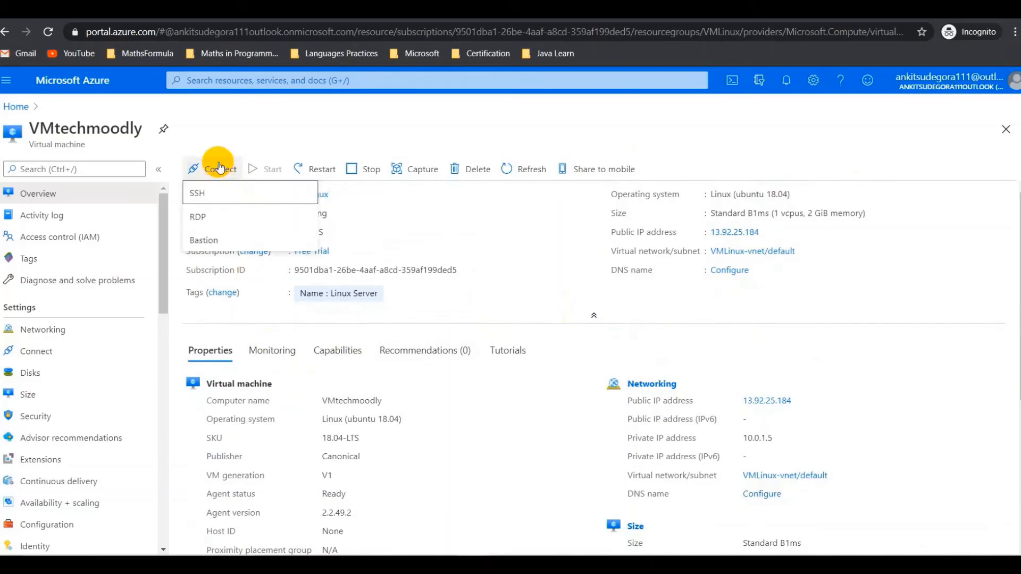
left_click(247, 194)
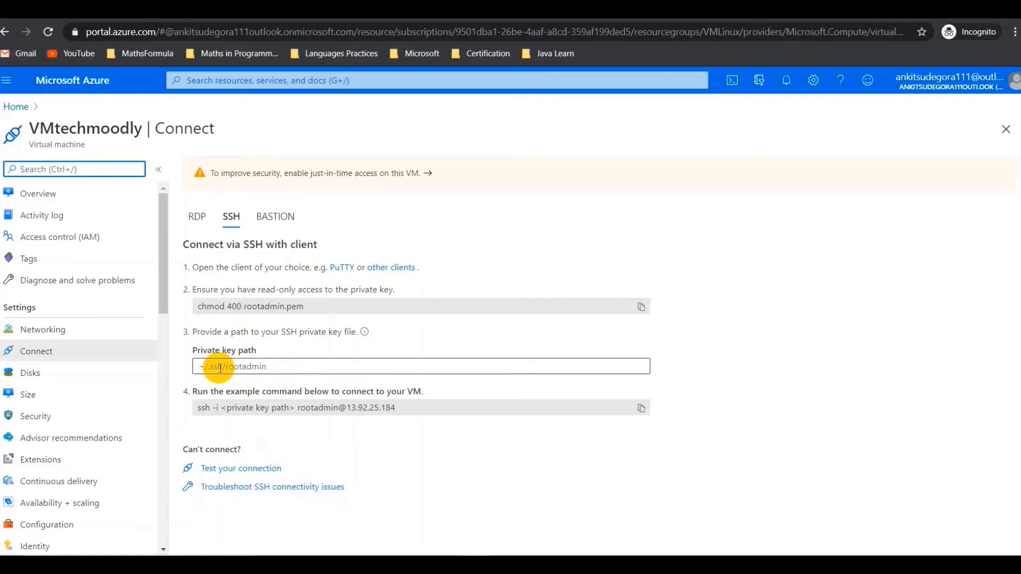
left_click(219, 369)
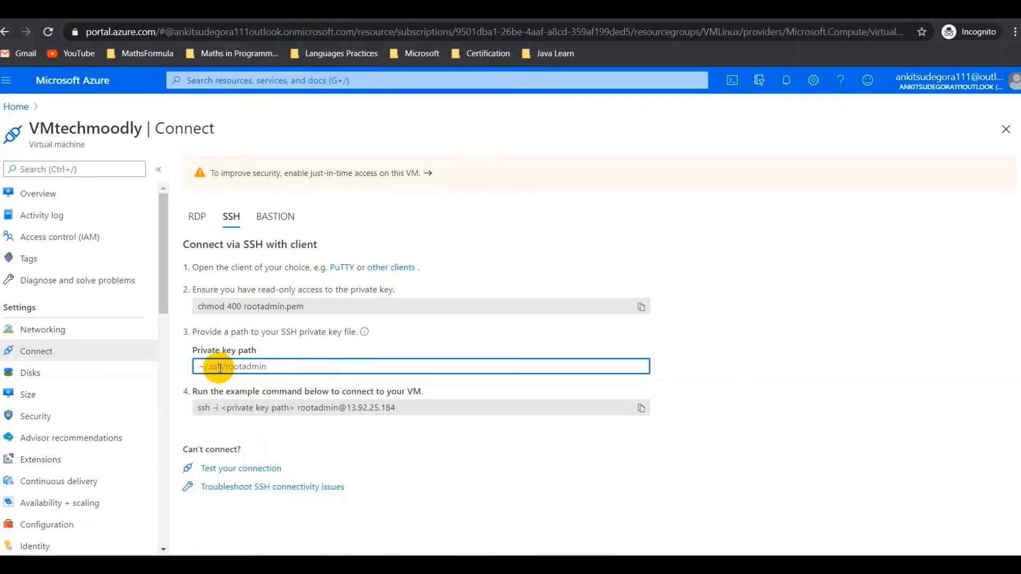
key("shift+Tab")
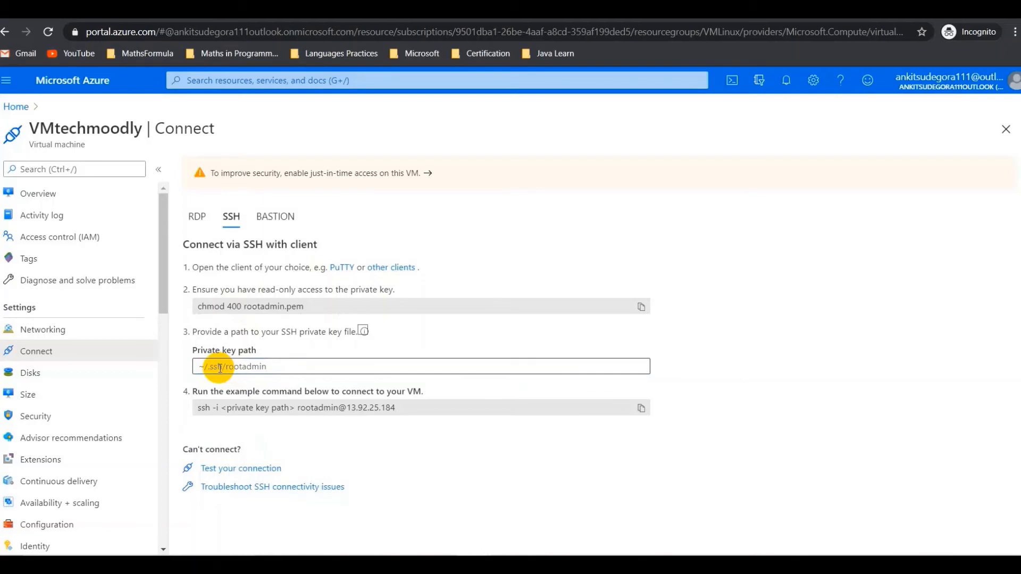
left_click(218, 368)
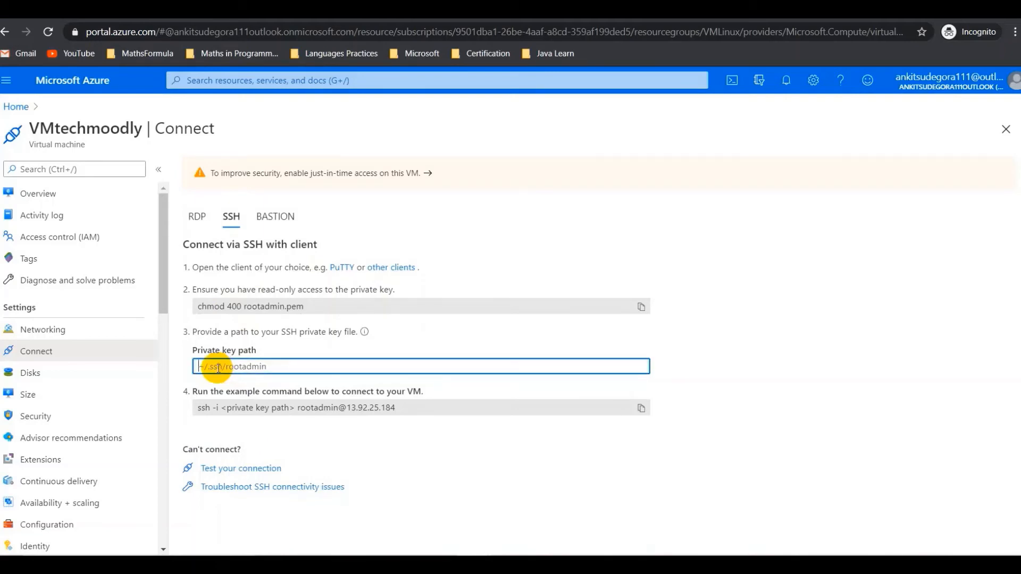
type("~/.")
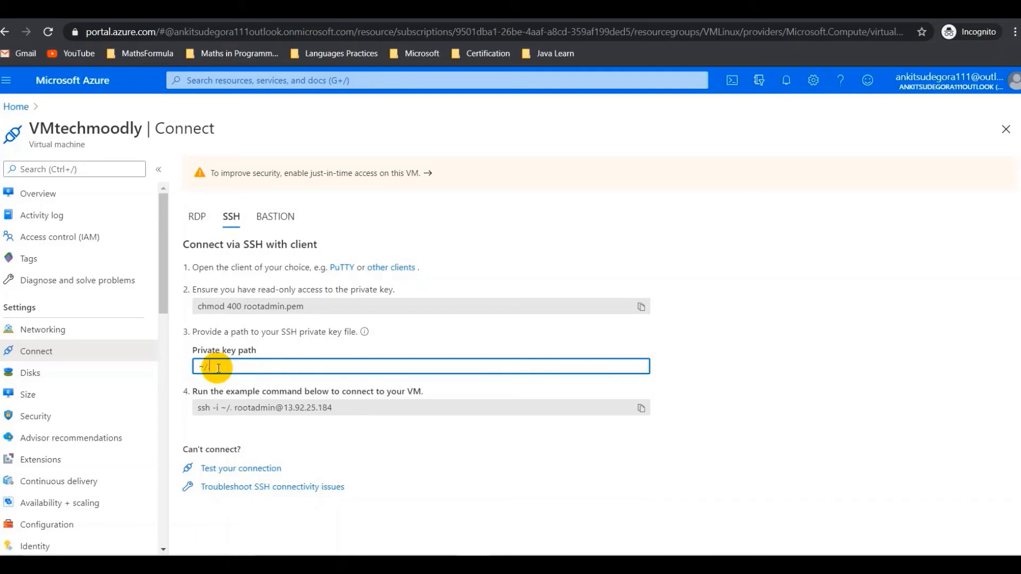
type("ssh/")
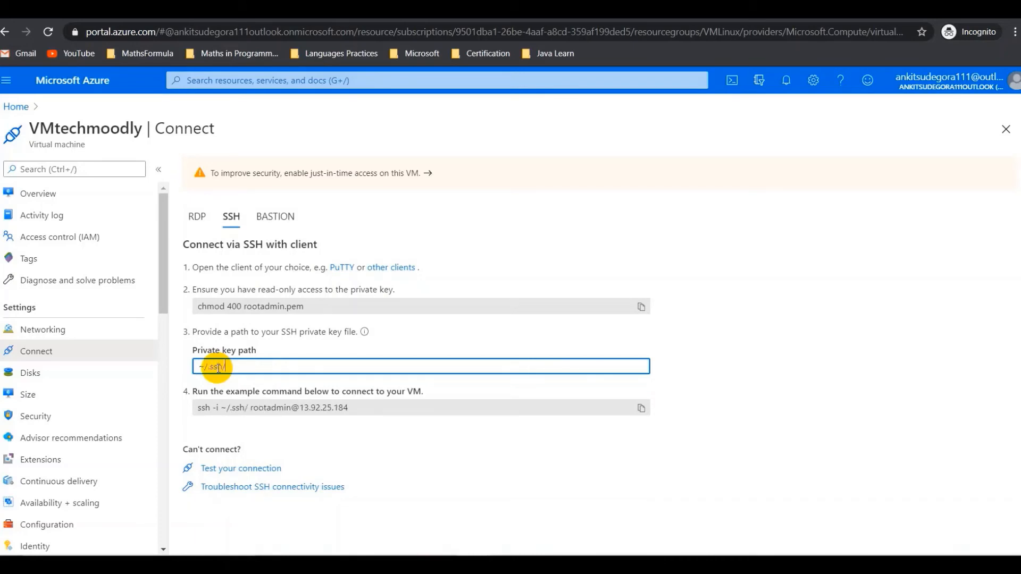
type("rootadmin")
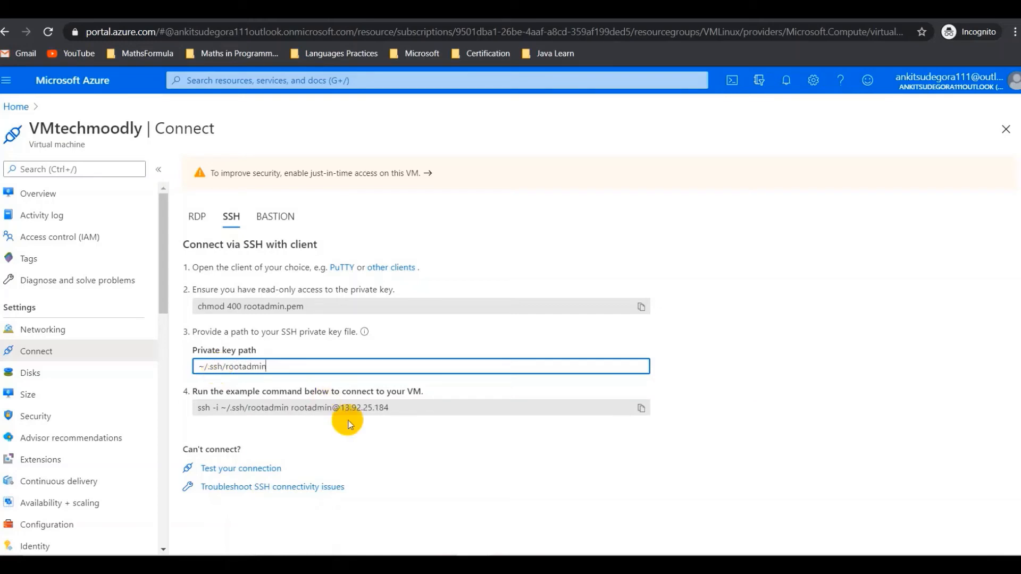
- Copy the generated ssh command and return to the portal Home, discarding unsaved edits
left_click(642, 410)
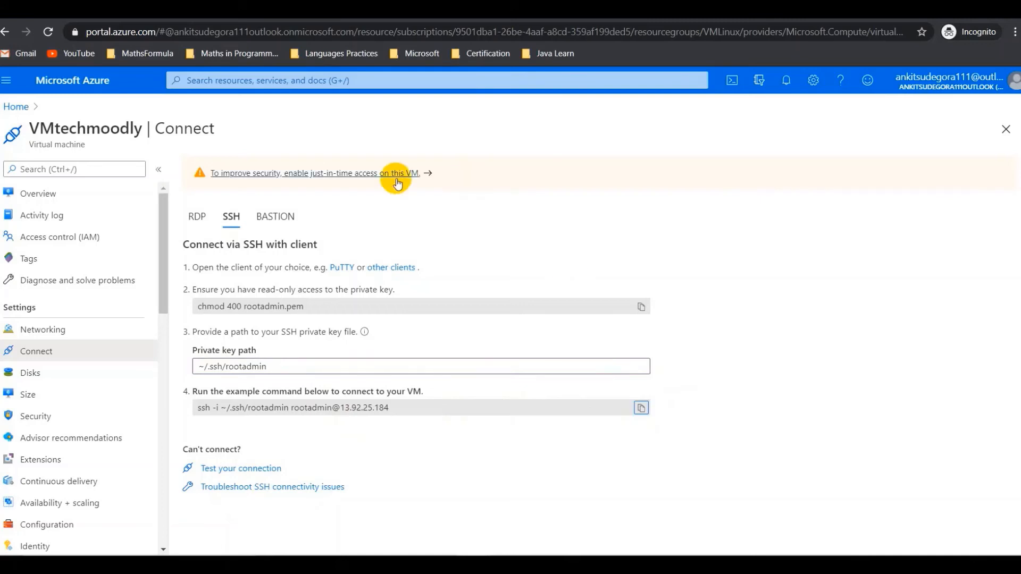
left_click(23, 107)
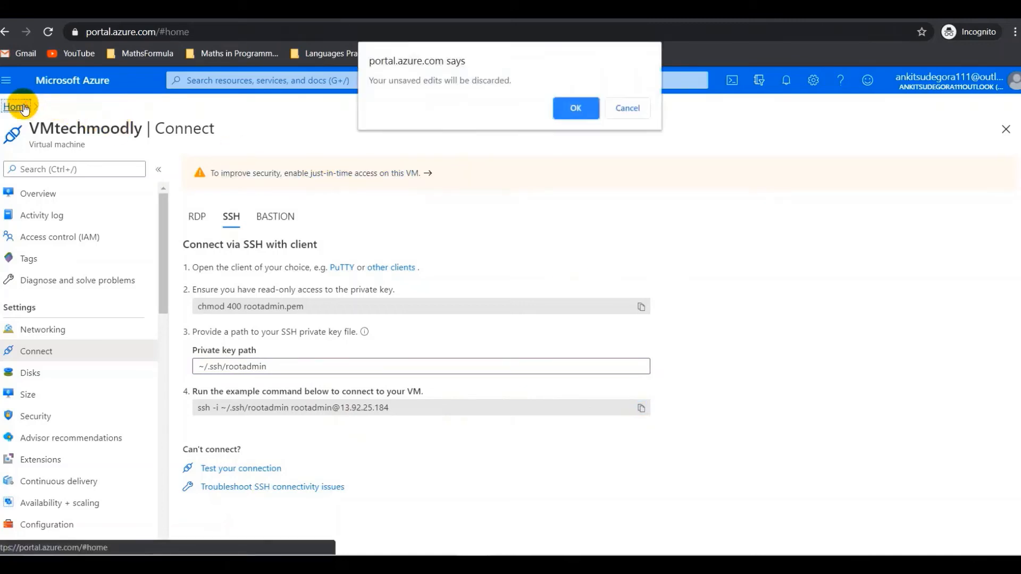
left_click(633, 109)
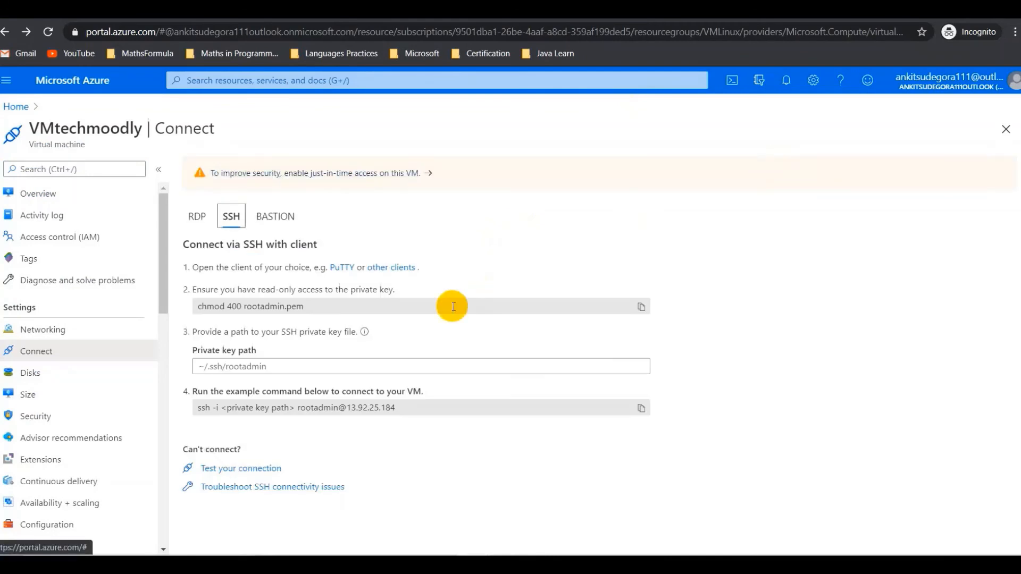
- Launch Cloud Shell and switch it to a Bash session
left_click(734, 82)
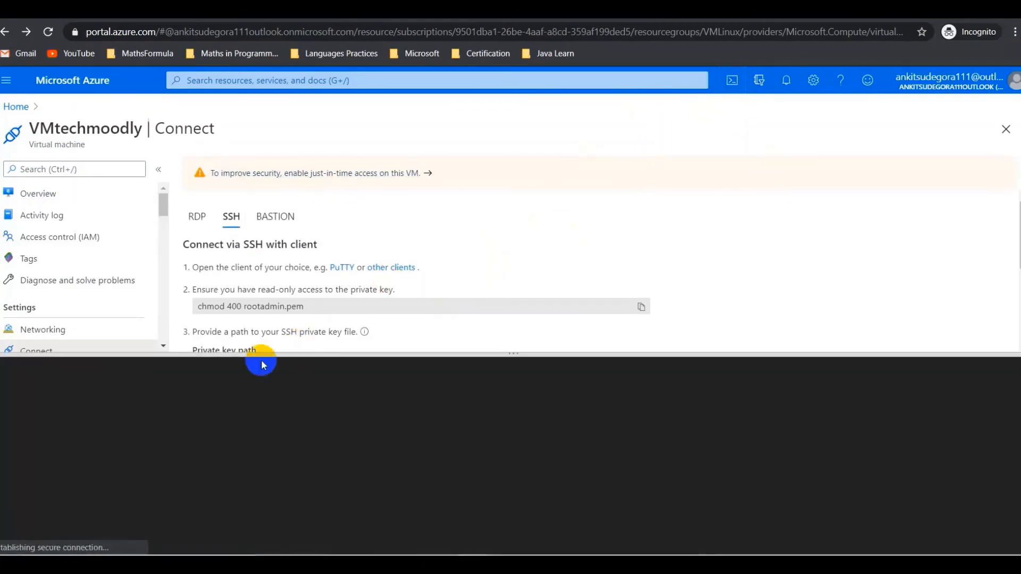
left_click_drag(368, 354, 406, 296)
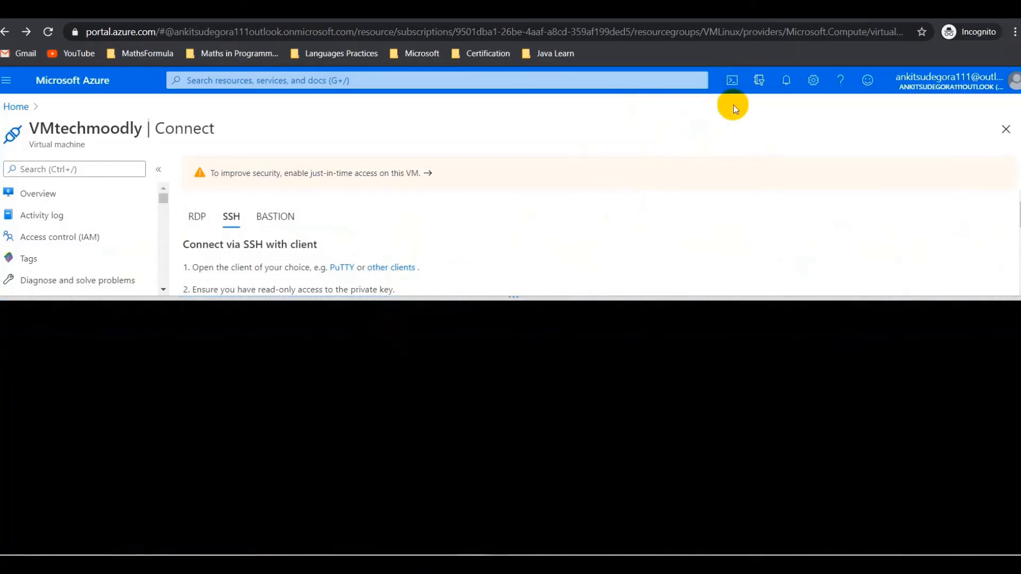
left_click(734, 86)
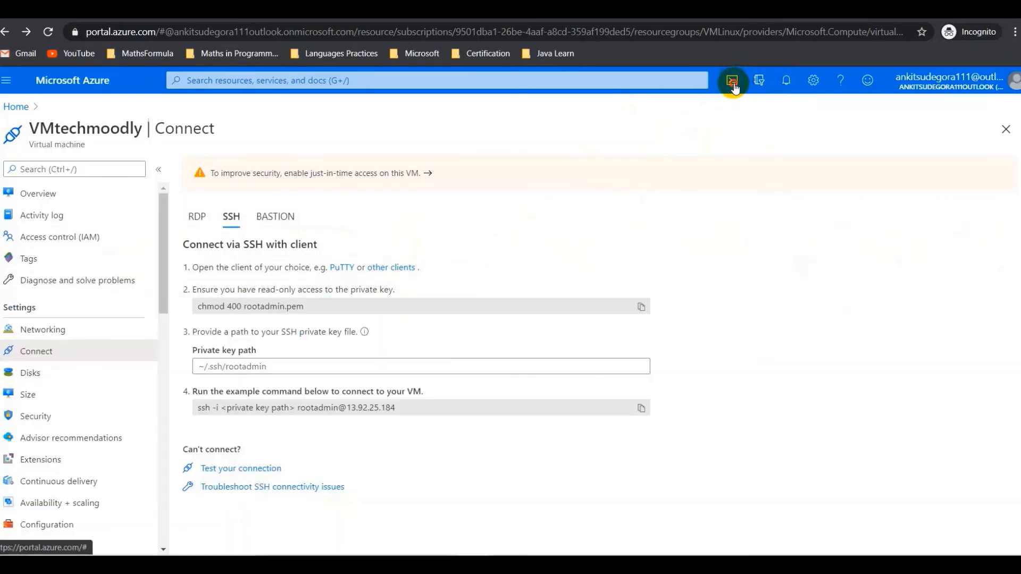
left_click(733, 82)
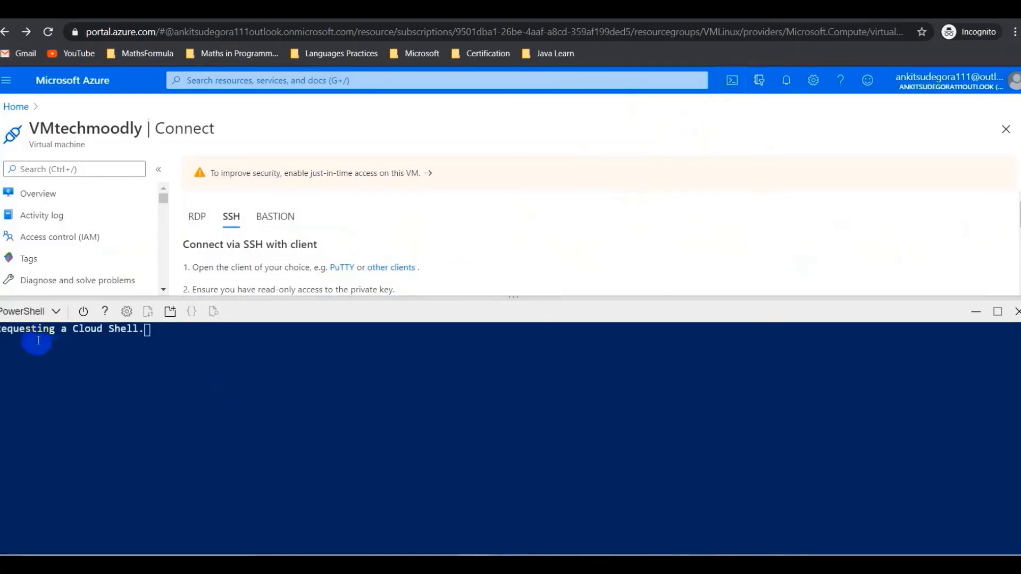
left_click(44, 313)
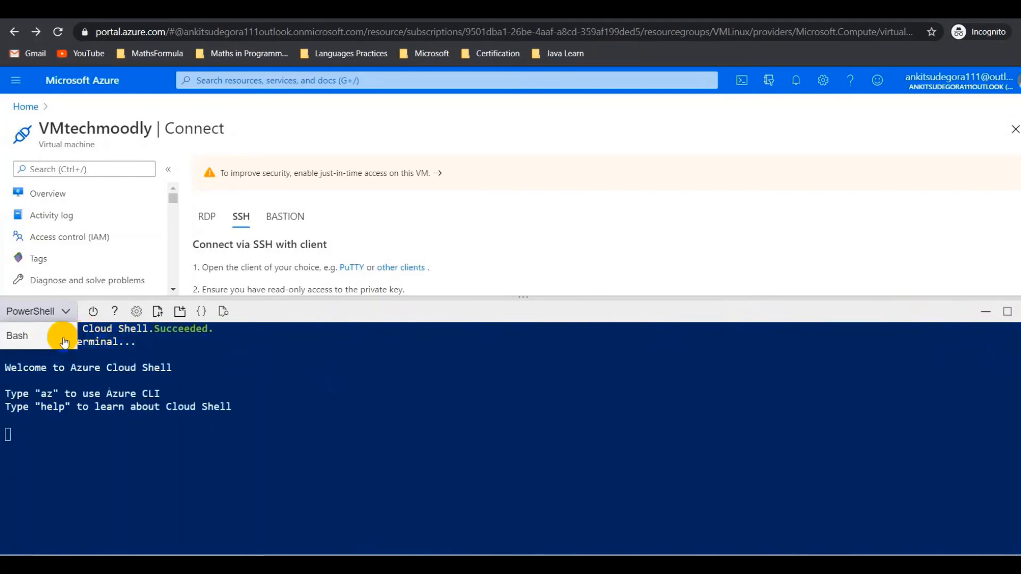
left_click(51, 343)
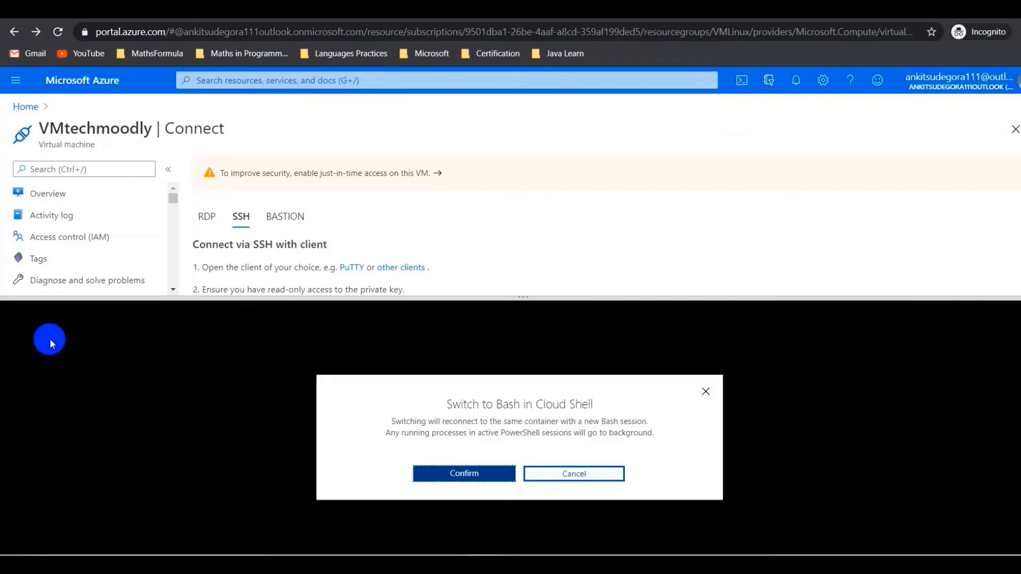
left_click(485, 473)
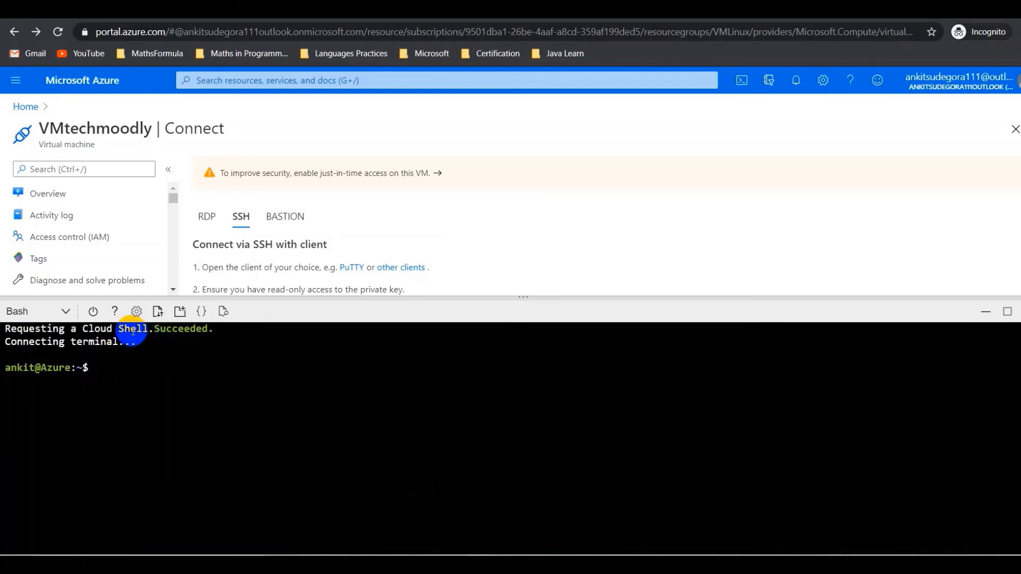
right_click(113, 370)
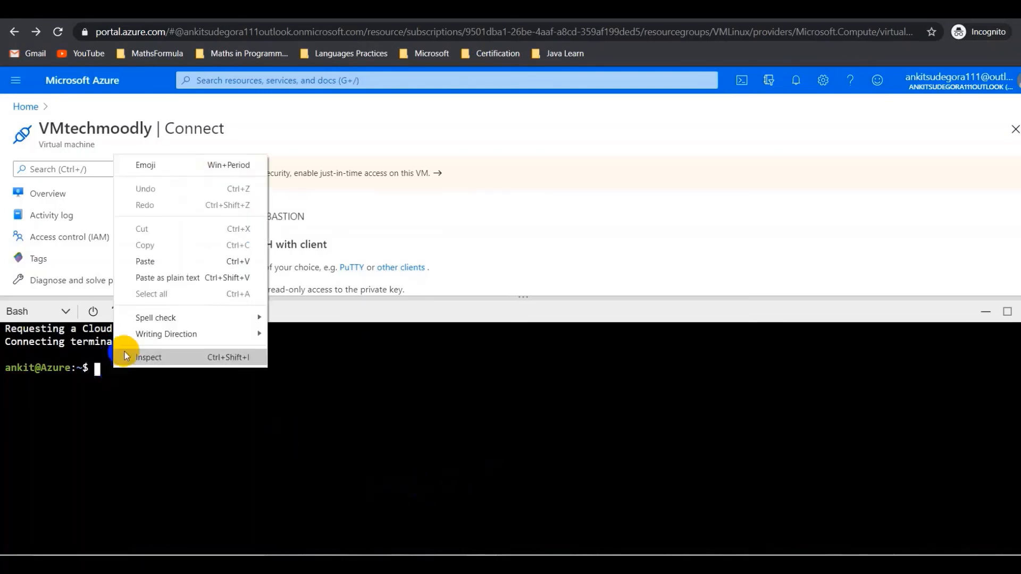
left_click(170, 266)
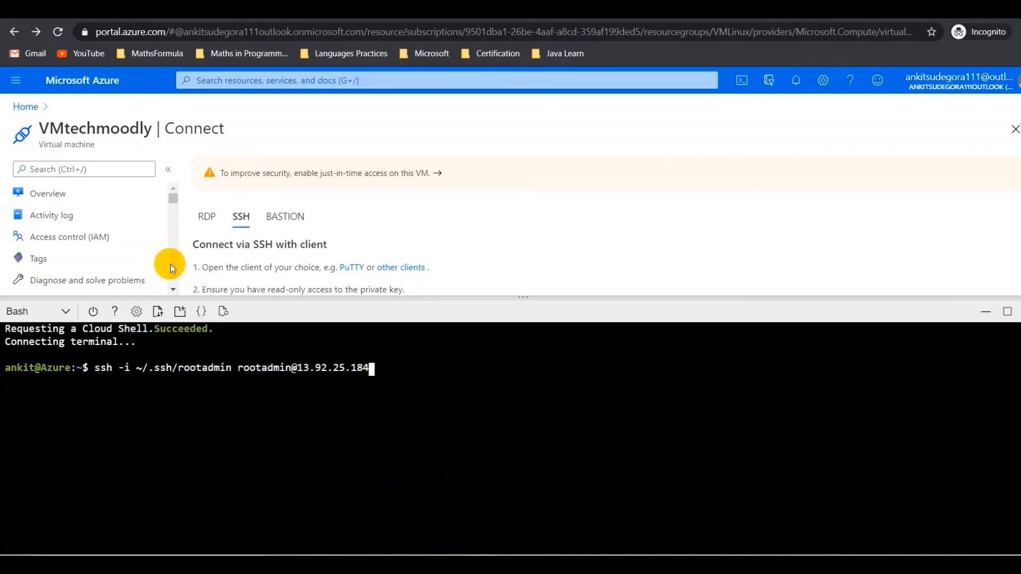
key("Return")
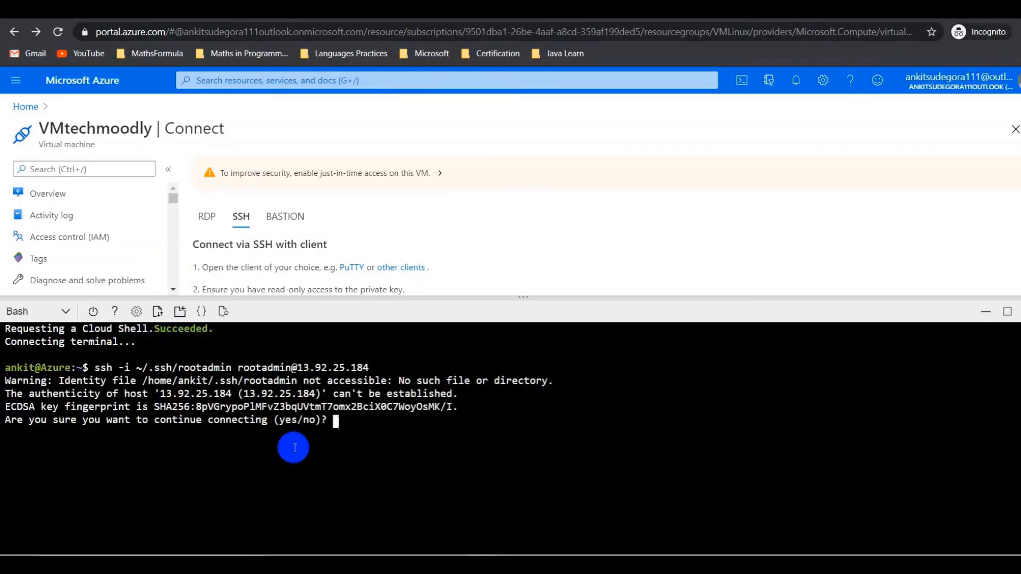
type("YES")
key("Return")
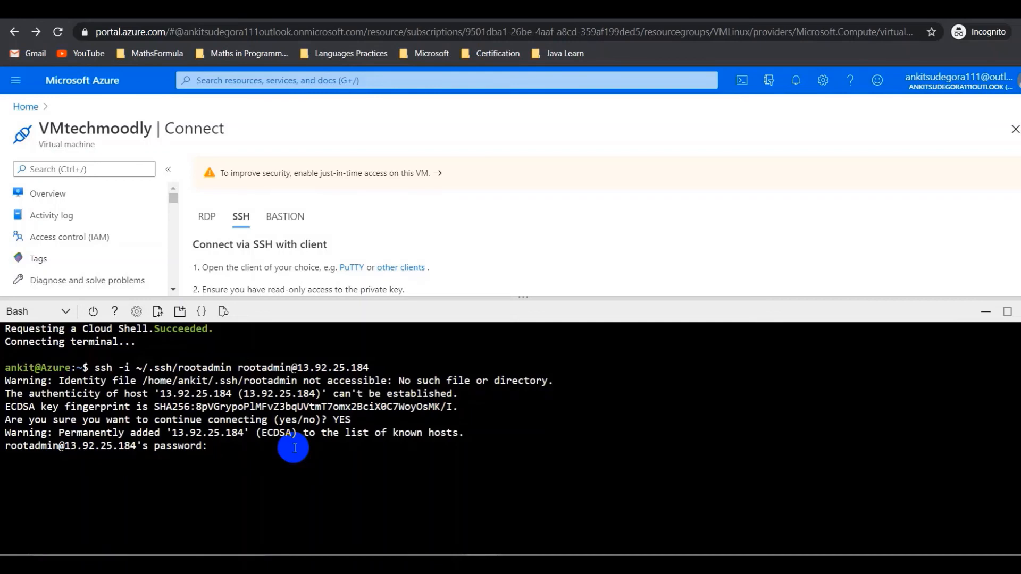
key("Return")
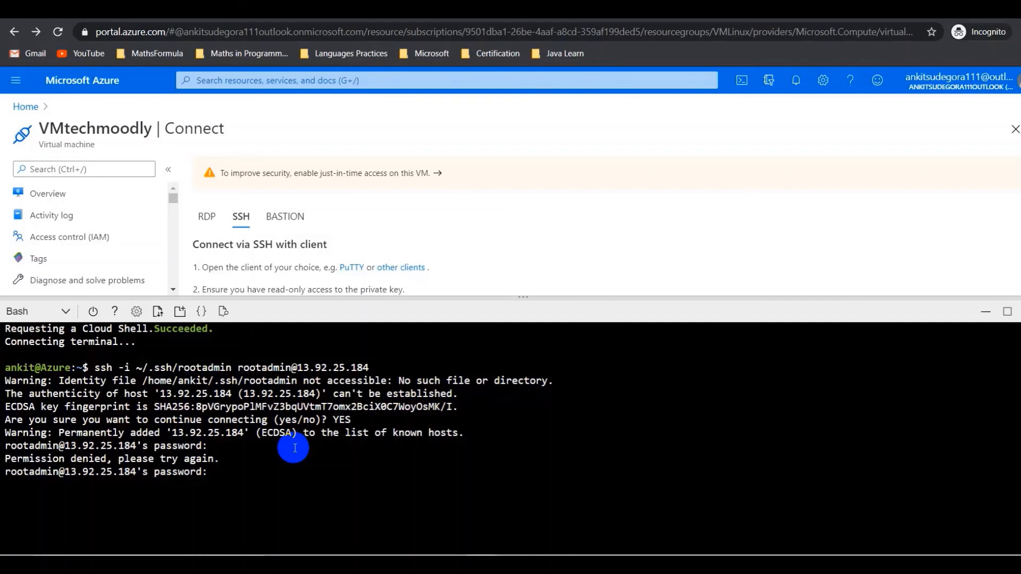
key("Return")
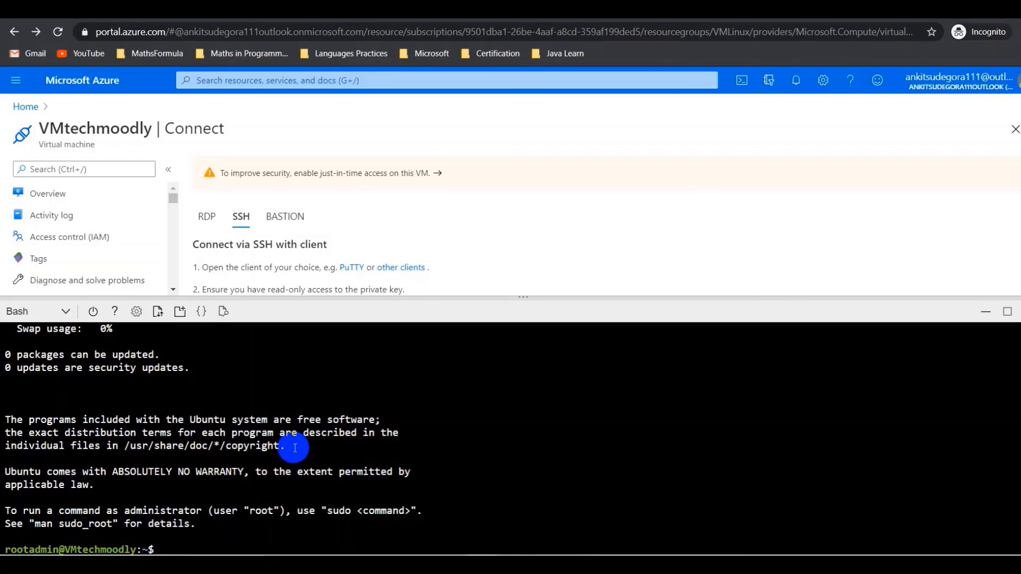
- Read the sudo_root manual to its end, quit it with q, then type sudo at the prompt
type("man sudo ")
type("root")
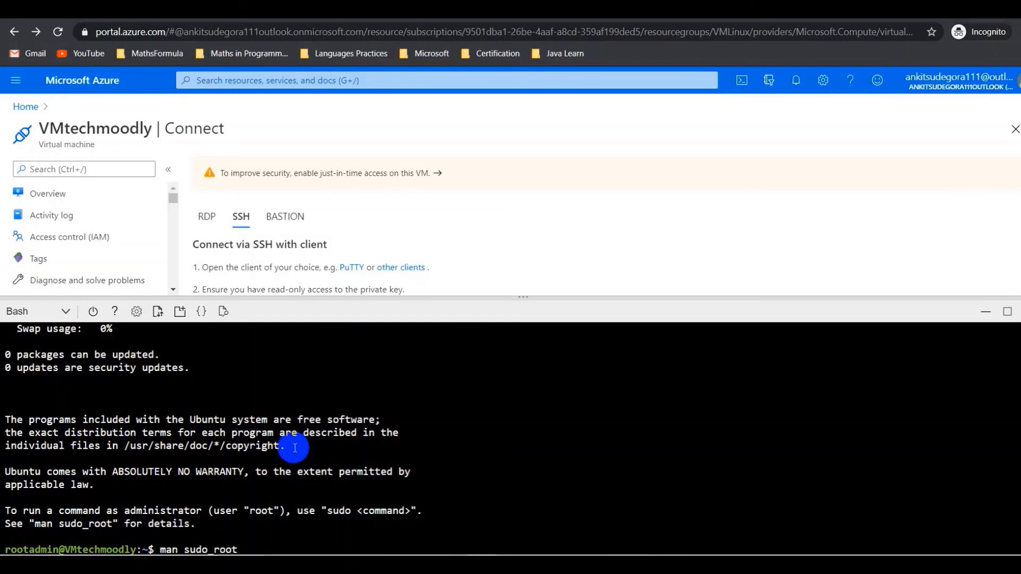
key("Return")
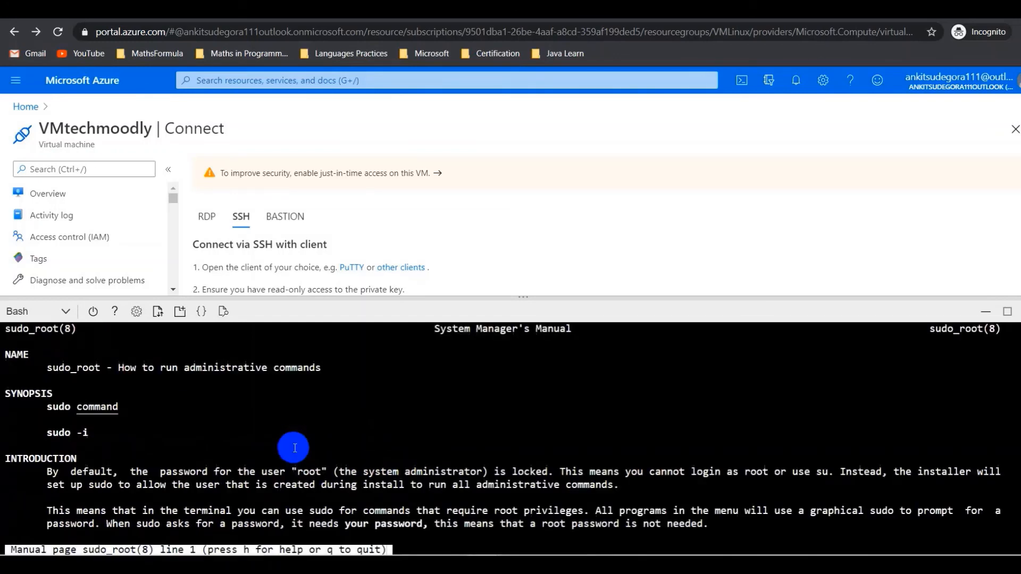
scroll(294, 448, "down", 2)
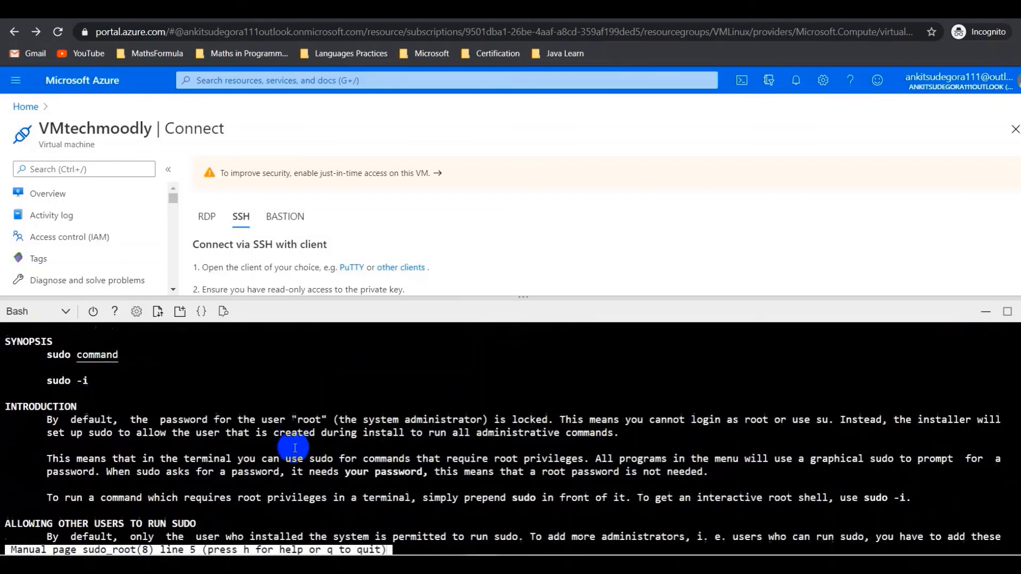
scroll(294, 448, "down", 10)
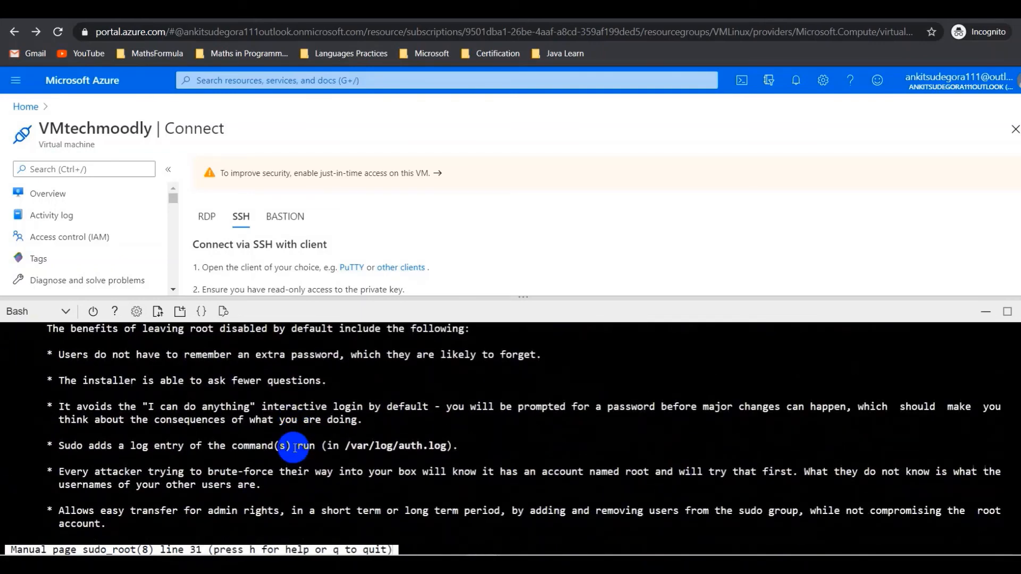
scroll(294, 448, "down", 3)
scroll(295, 448, "down", 9)
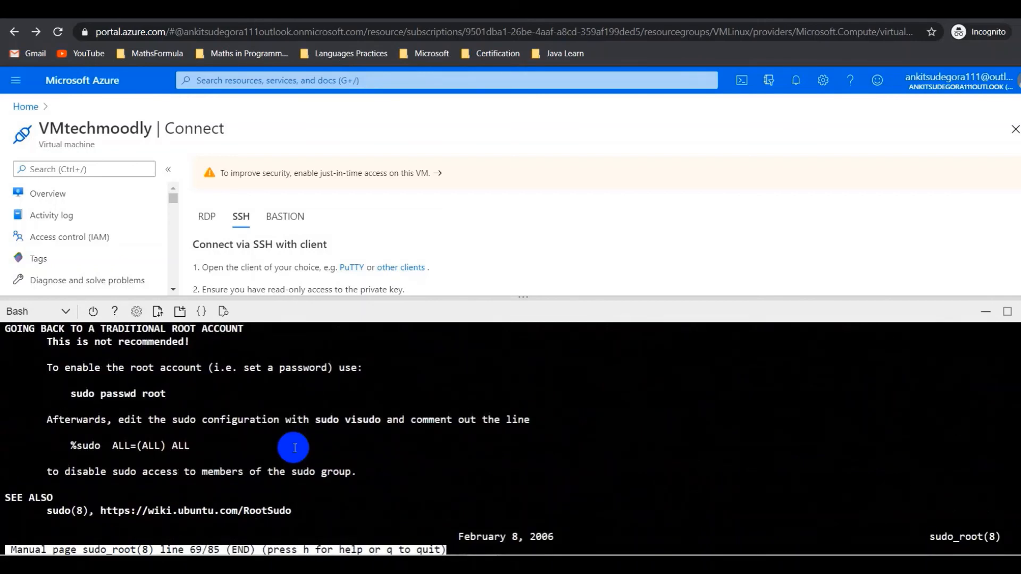
key("q")
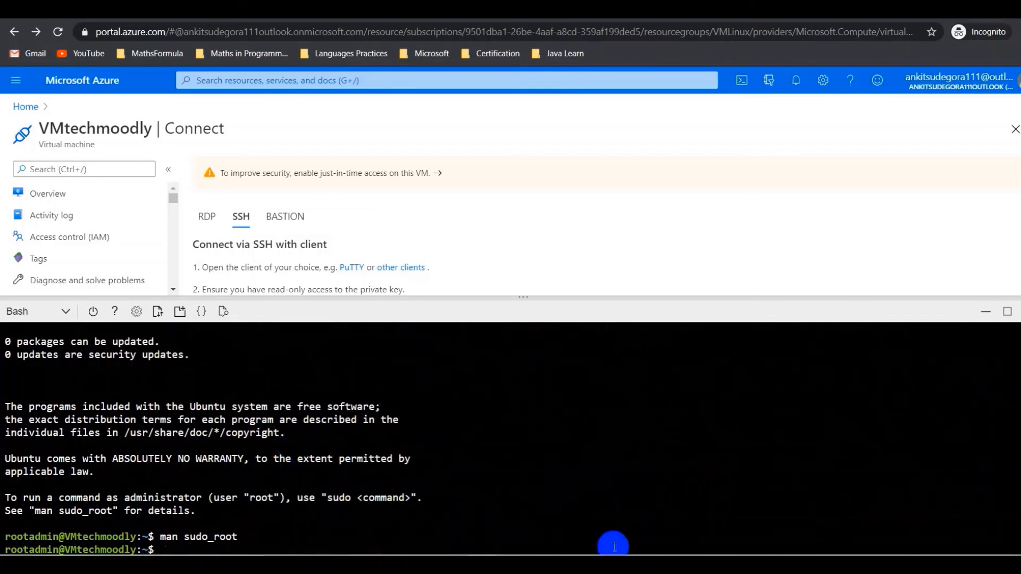
scroll(295, 448, "up", 1)
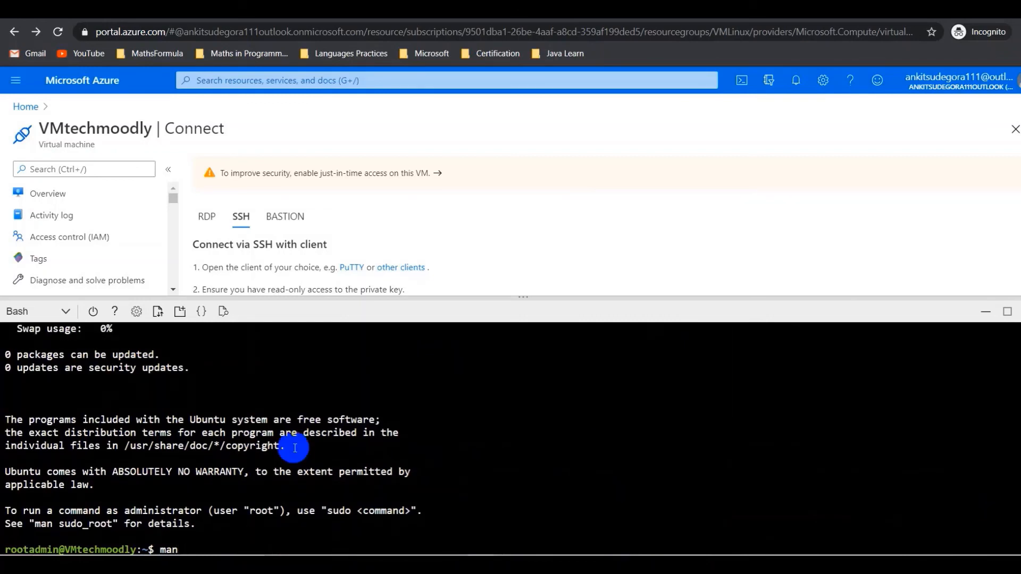
type("sudo")
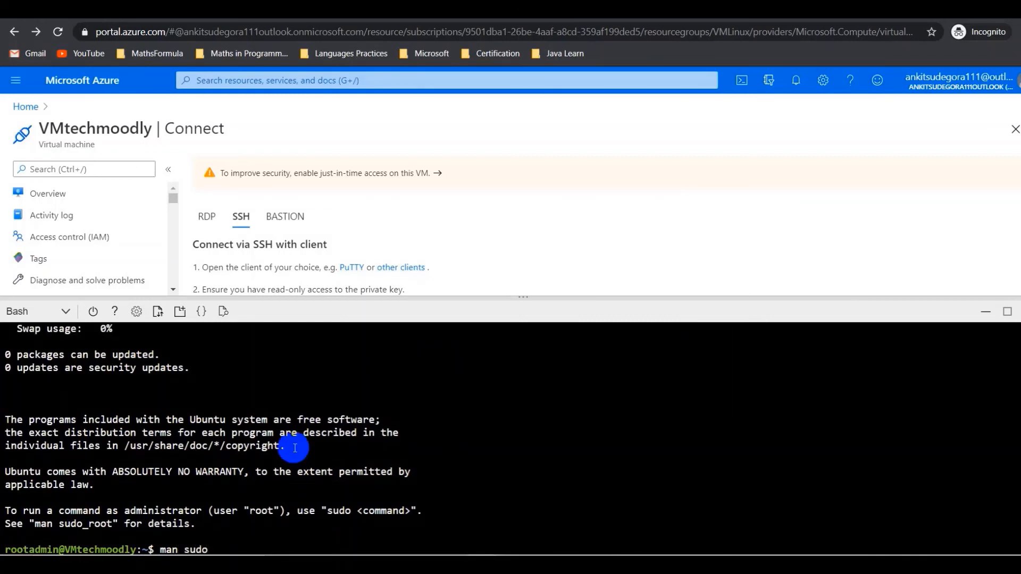